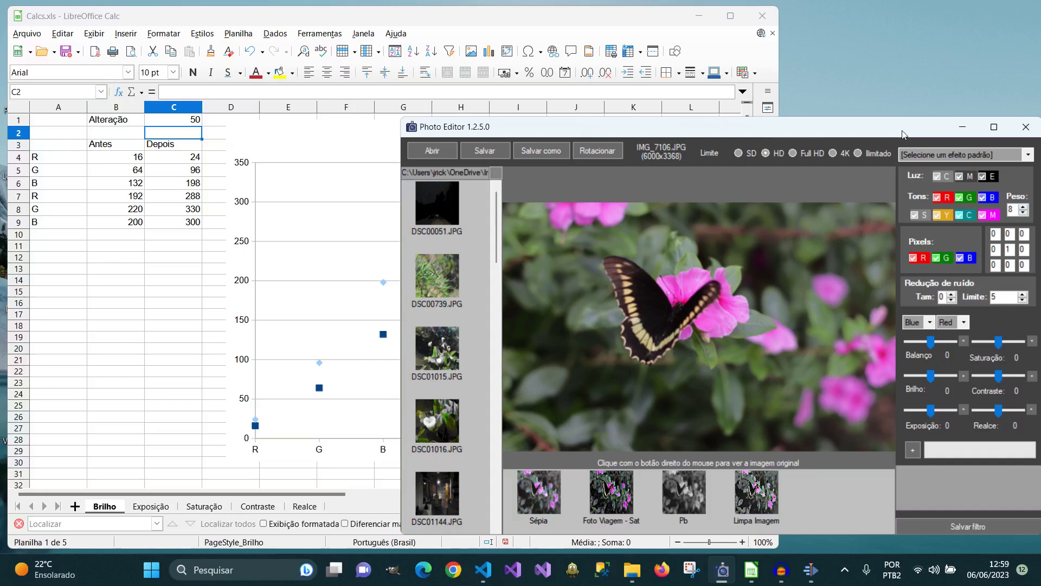
View the Brilho chart, switch to Photo Editor, and try the photo's brightness at 88, -88, -100 and 9.
{"action": "left_click", "coordinate": [276, 404]}
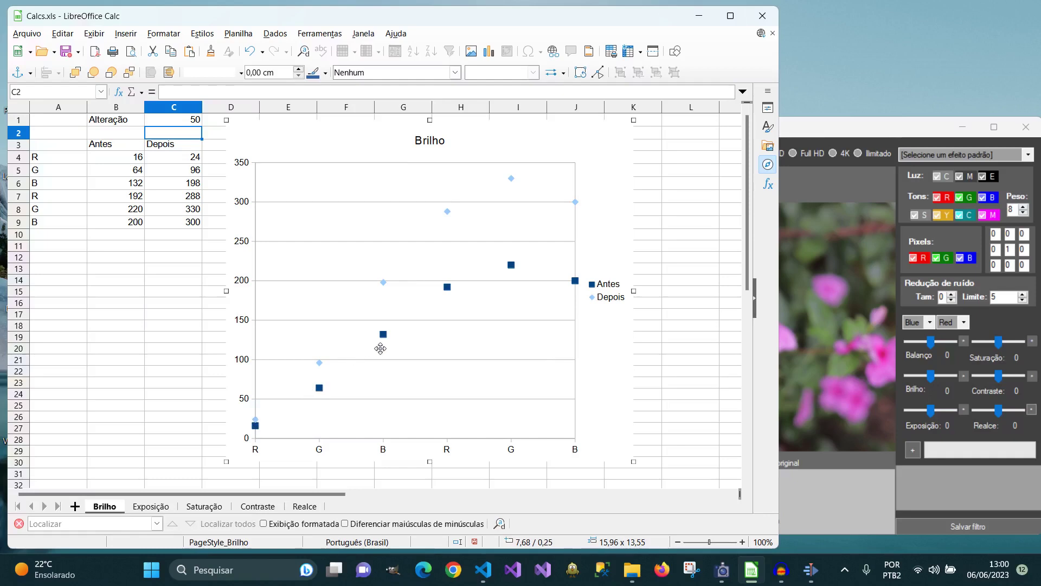
{"action": "left_click", "coordinate": [928, 352]}
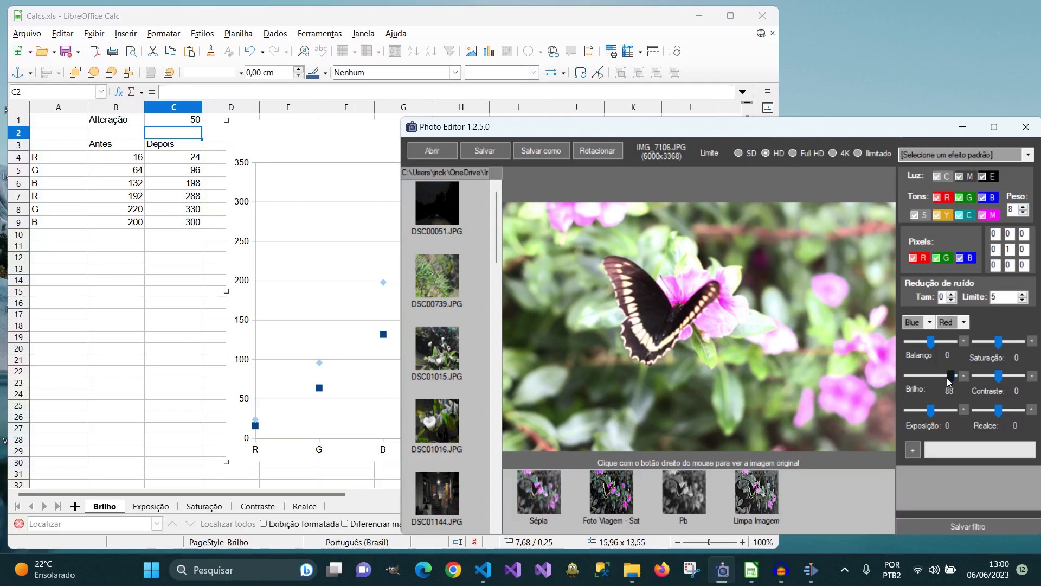
{"action": "left_click_drag", "start_coordinate": [949, 381], "coordinate": [911, 378]}
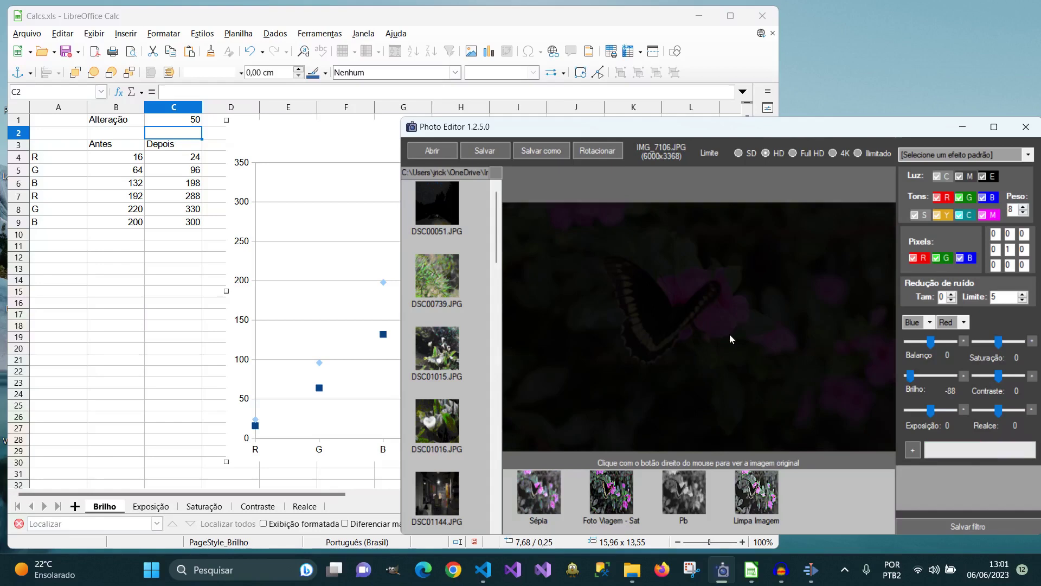
{"action": "left_click_drag", "start_coordinate": [913, 380], "coordinate": [899, 377]}
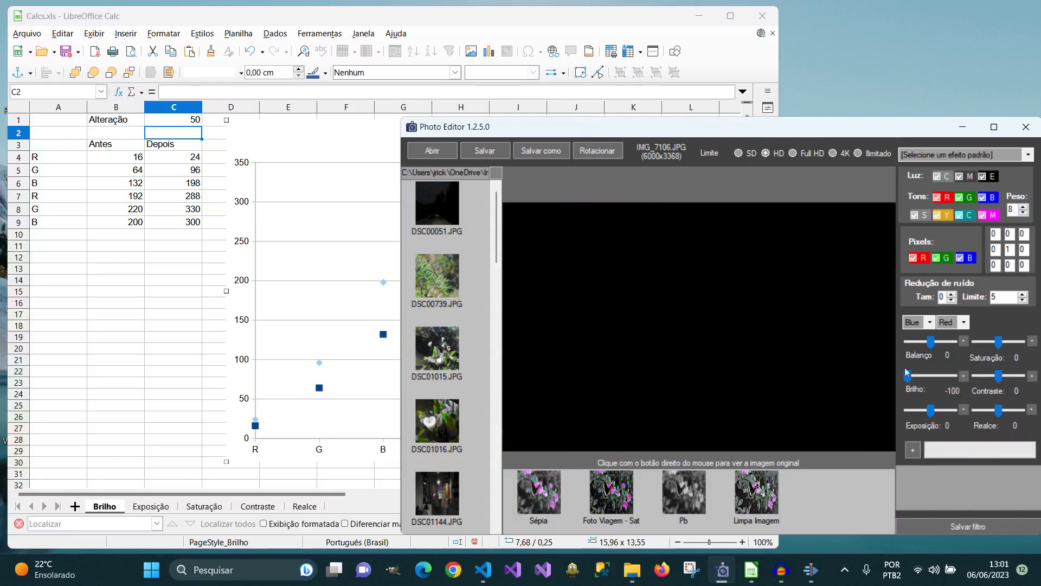
{"action": "left_click_drag", "start_coordinate": [907, 374], "coordinate": [932, 375]}
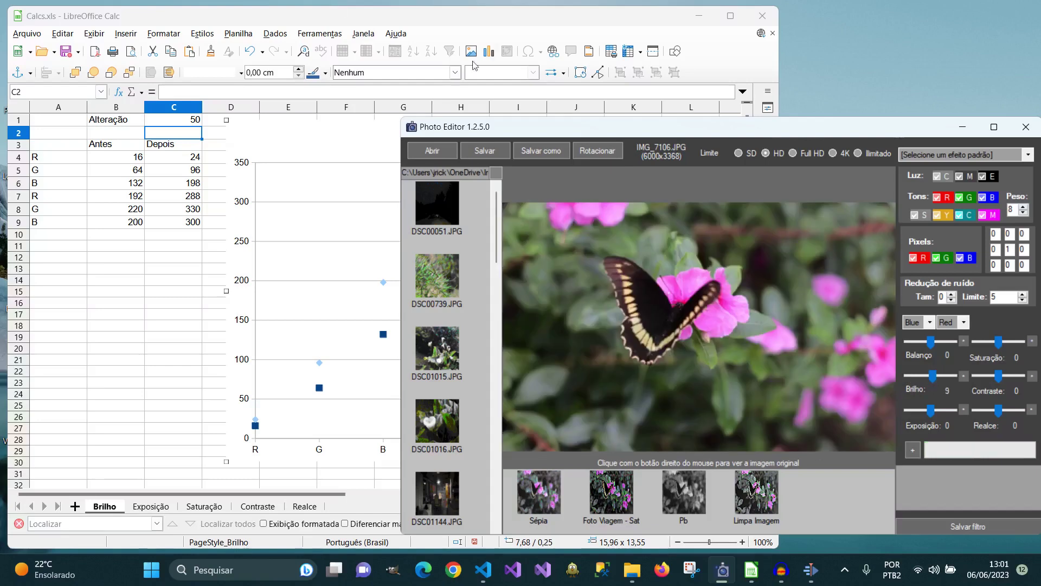
Switch to the LibreOffice Calc workbook and set the Alteração value on the Brilho sheet to 100.
{"action": "left_click", "coordinate": [475, 22]}
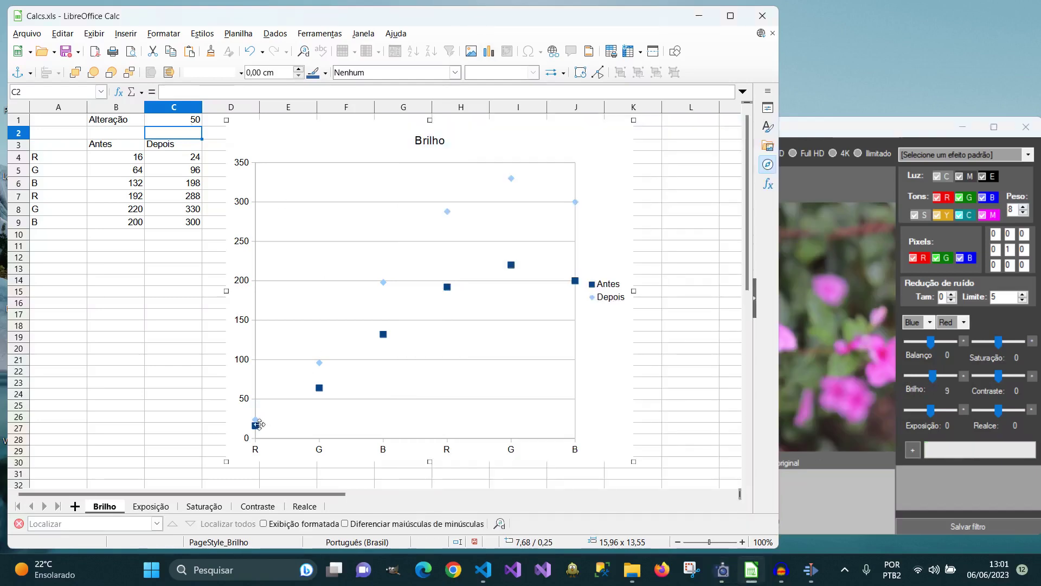
{"action": "key", "text": "Escape"}
{"action": "key", "text": "Up"}
{"action": "type", "text": "100"}
{"action": "key", "text": "Return"}
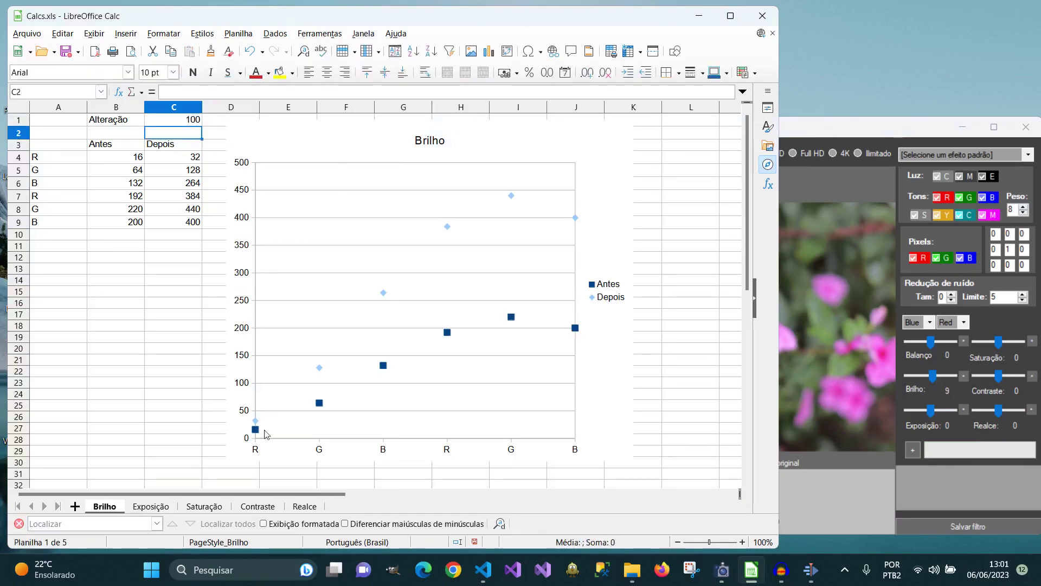
Try the Brilho sheet's Alteração value at -50 and at -100 to compare the charted points.
{"action": "left_click", "coordinate": [187, 121]}
{"action": "type", "text": "-50"}
{"action": "key", "text": "Return"}
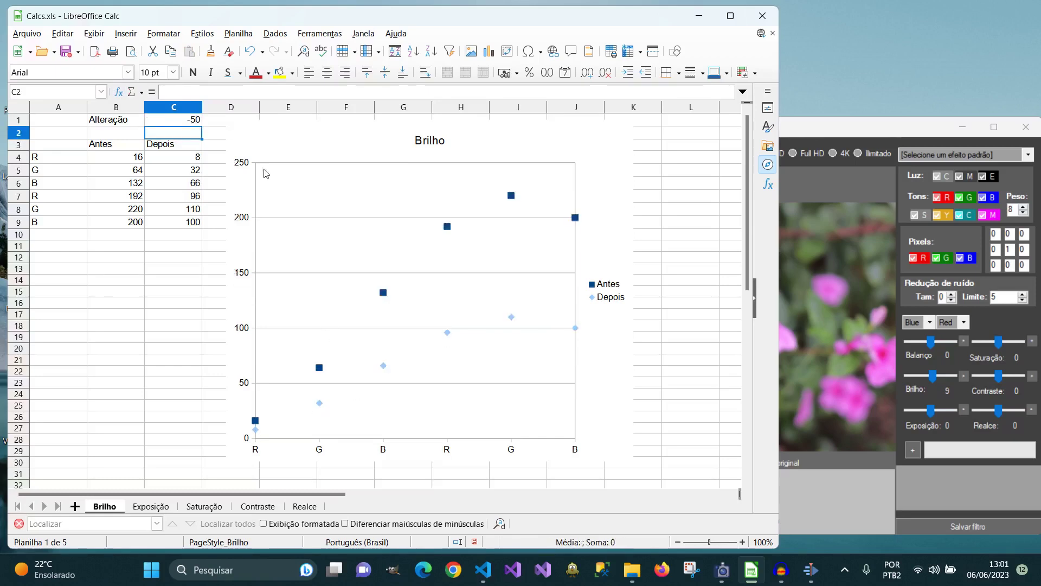
{"action": "left_click", "coordinate": [171, 122]}
{"action": "type", "text": "-100"}
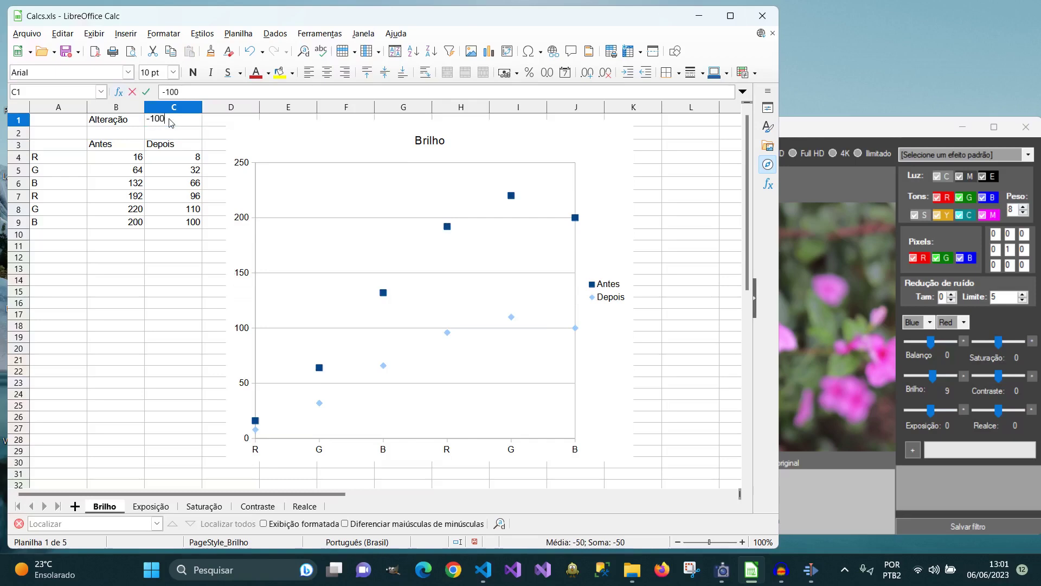
{"action": "key", "text": "Return"}
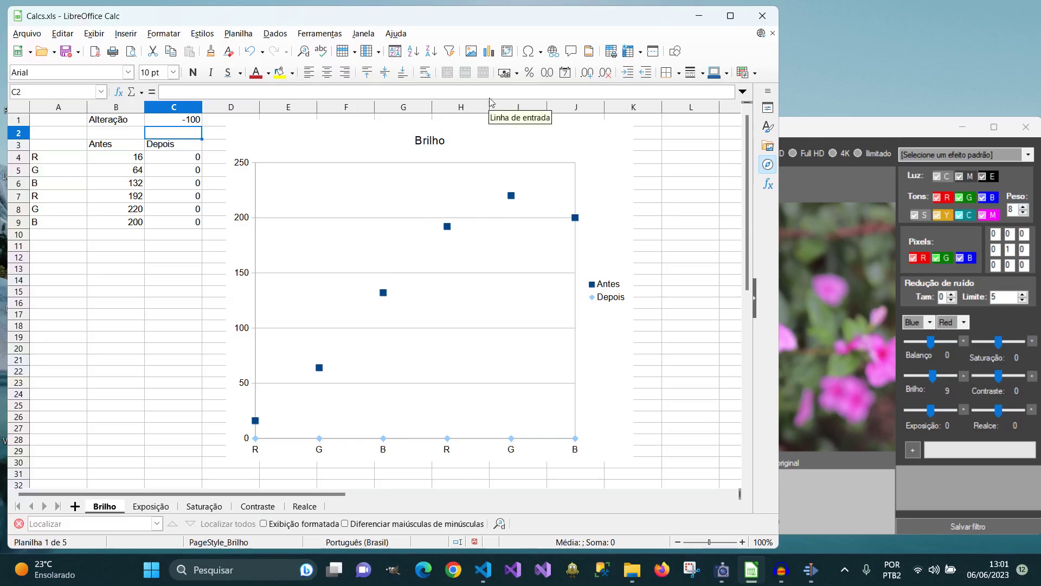
Open the Exposição sheet and set its Alteração value to 100.
{"action": "left_click", "coordinate": [152, 507]}
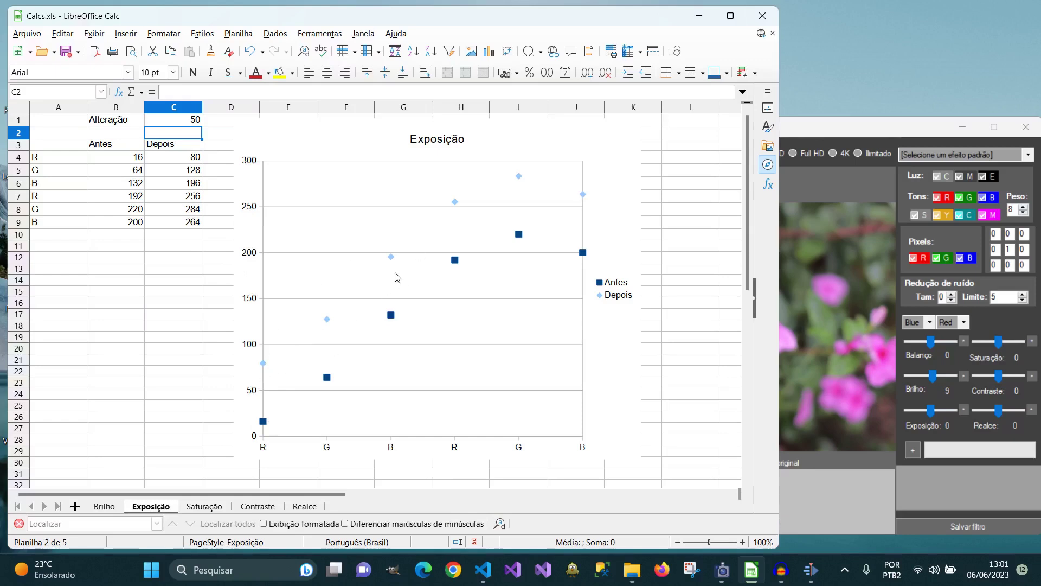
{"action": "key", "text": "Up"}
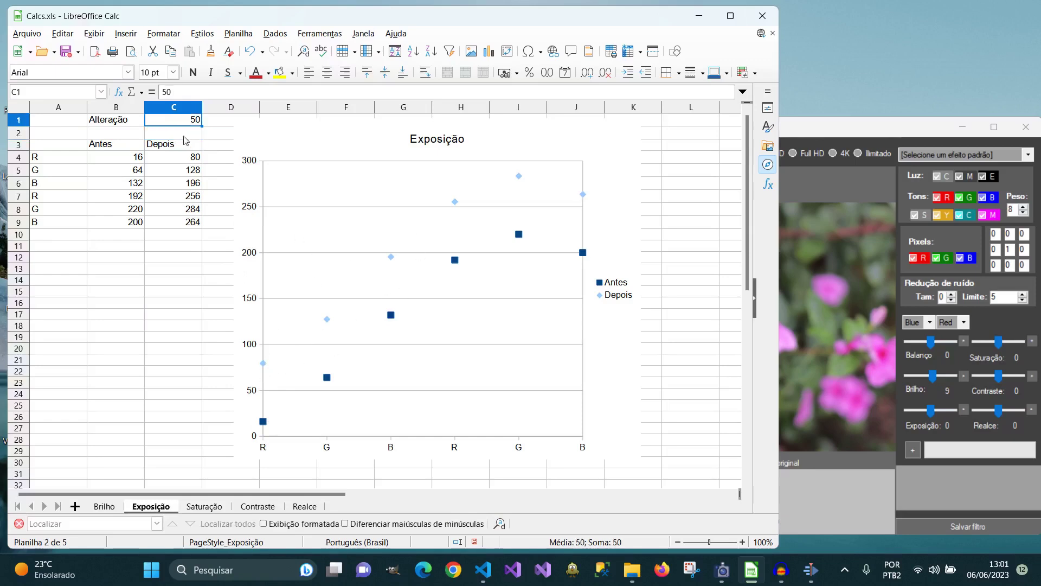
{"action": "type", "text": "100"}
{"action": "key", "text": "Return"}
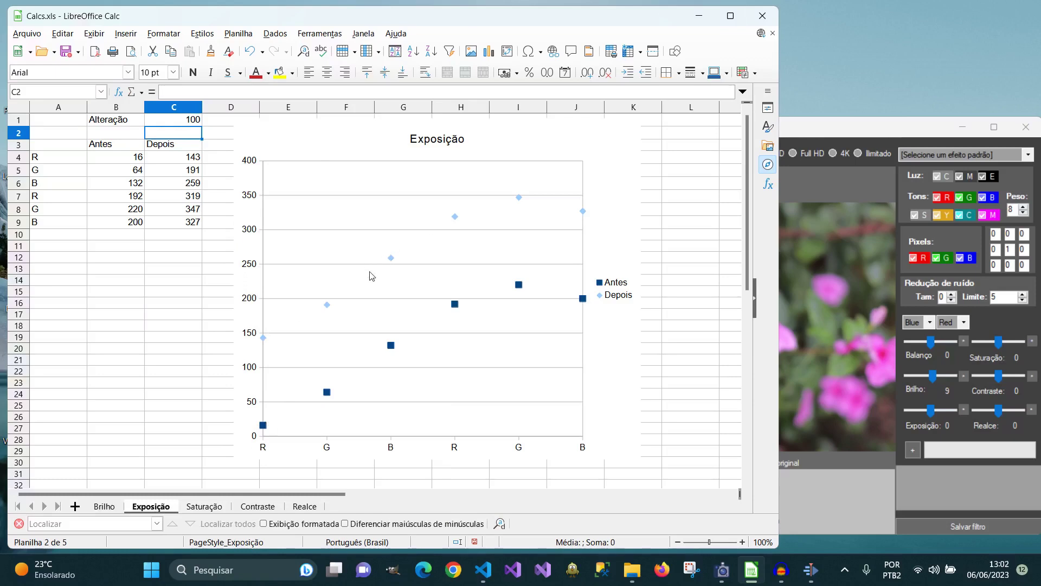
Try the Exposição sheet's Alteração value at -100, and return it to 100.
{"action": "left_click", "coordinate": [190, 122]}
{"action": "type", "text": "-1"}
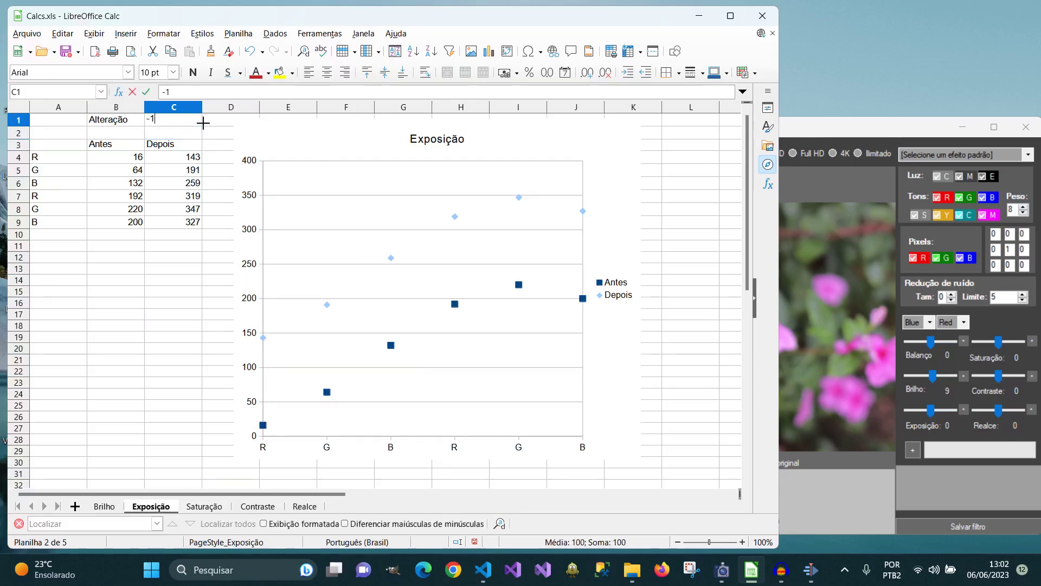
{"action": "key", "text": "Return"}
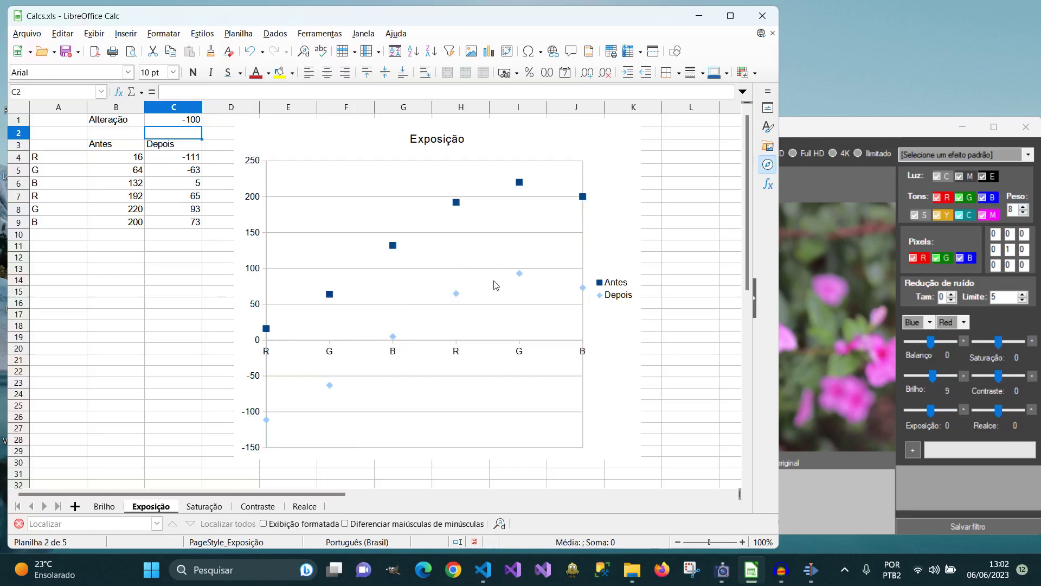
{"action": "left_click", "coordinate": [190, 120]}
{"action": "type", "text": "100"}
{"action": "key", "text": "Return"}
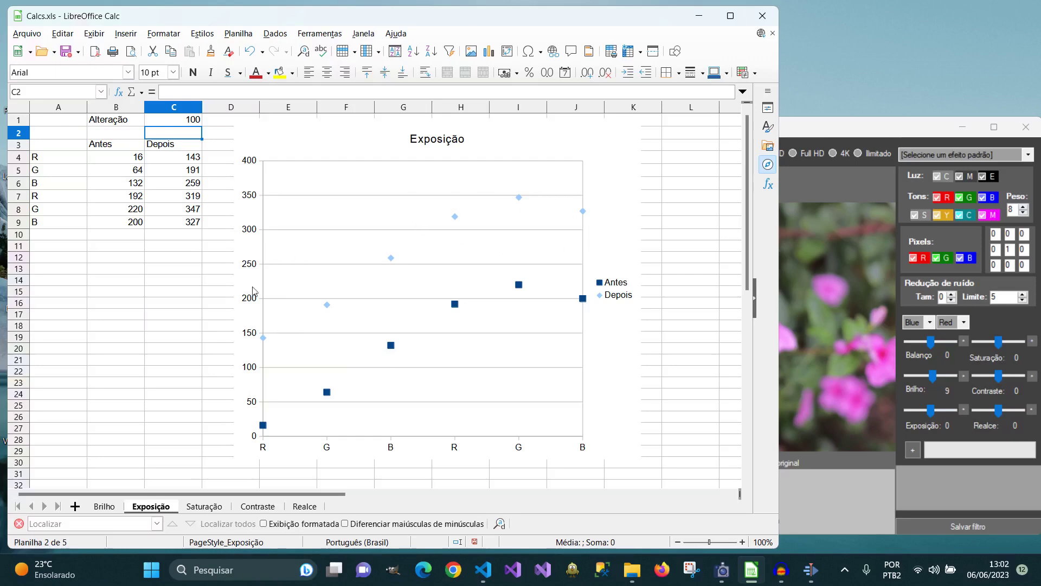
Switch to Photo Editor, raise the photo's exposure to 97, and reset it to 0.
{"action": "scroll", "coordinate": [310, 294], "scroll_direction": "down", "scroll_amount": 1}
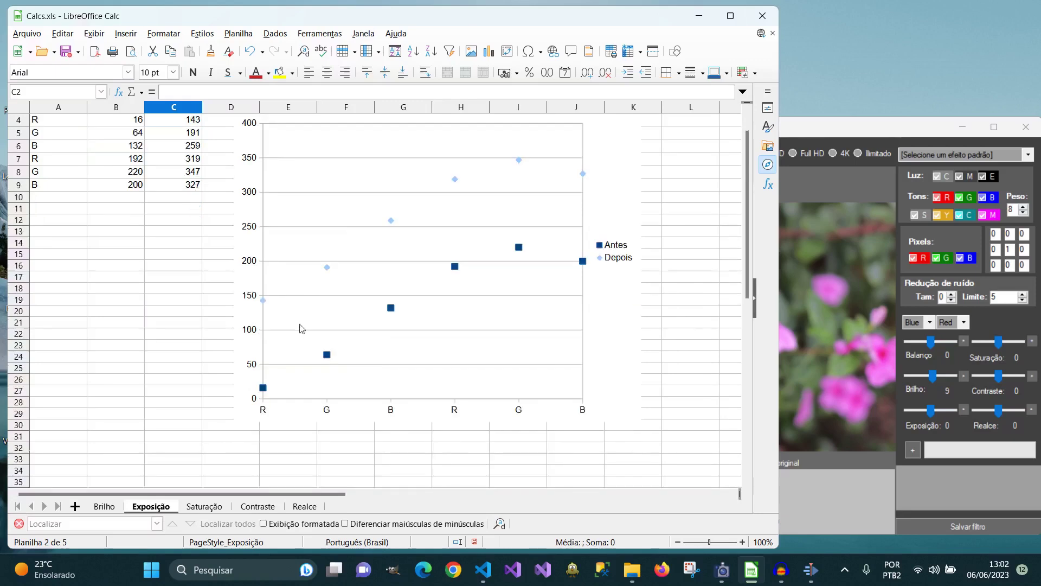
{"action": "left_click", "coordinate": [991, 391]}
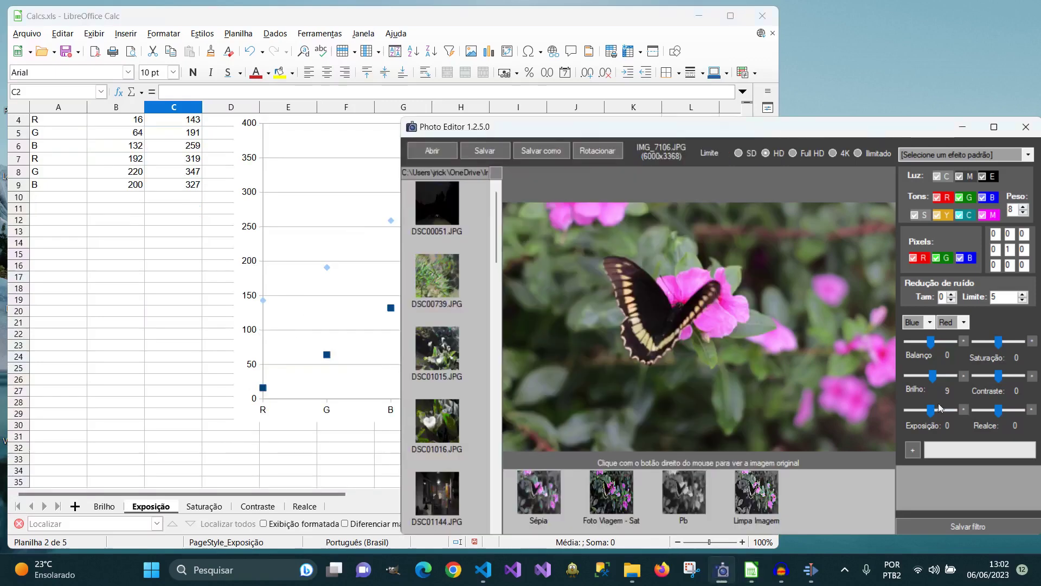
{"action": "left_click_drag", "start_coordinate": [931, 410], "coordinate": [954, 412]}
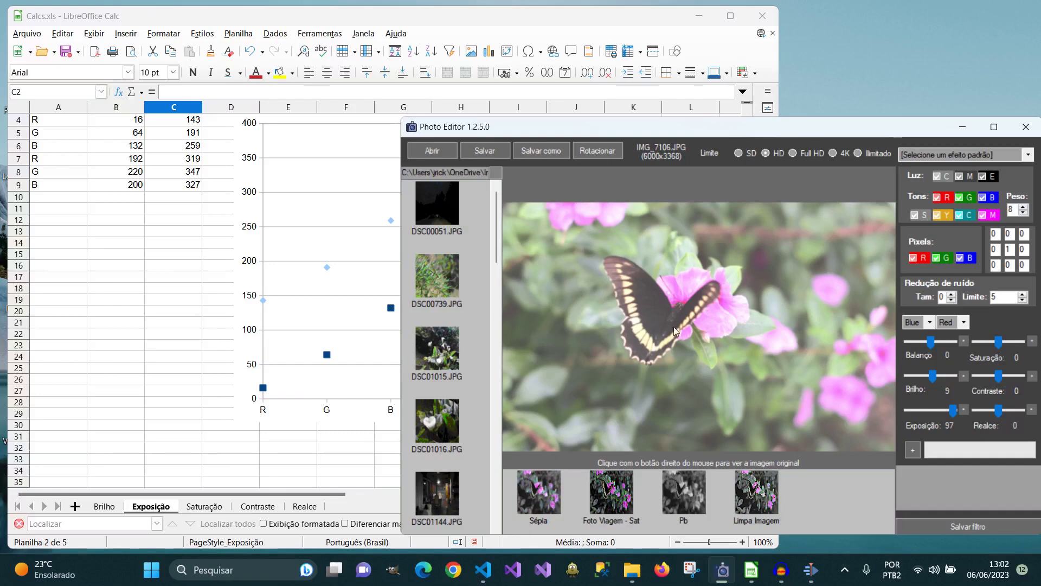
{"action": "left_click", "coordinate": [964, 409]}
Raise the photo's brightness to 100 for comparison with exposure, and reset it to 0.
{"action": "left_click", "coordinate": [958, 376]}
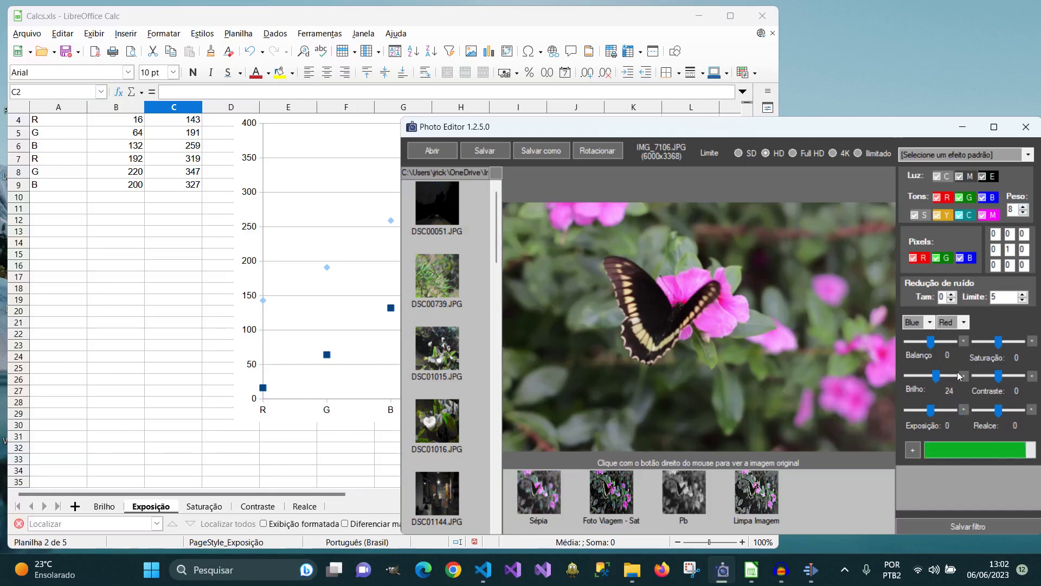
{"action": "left_click", "coordinate": [958, 376]}
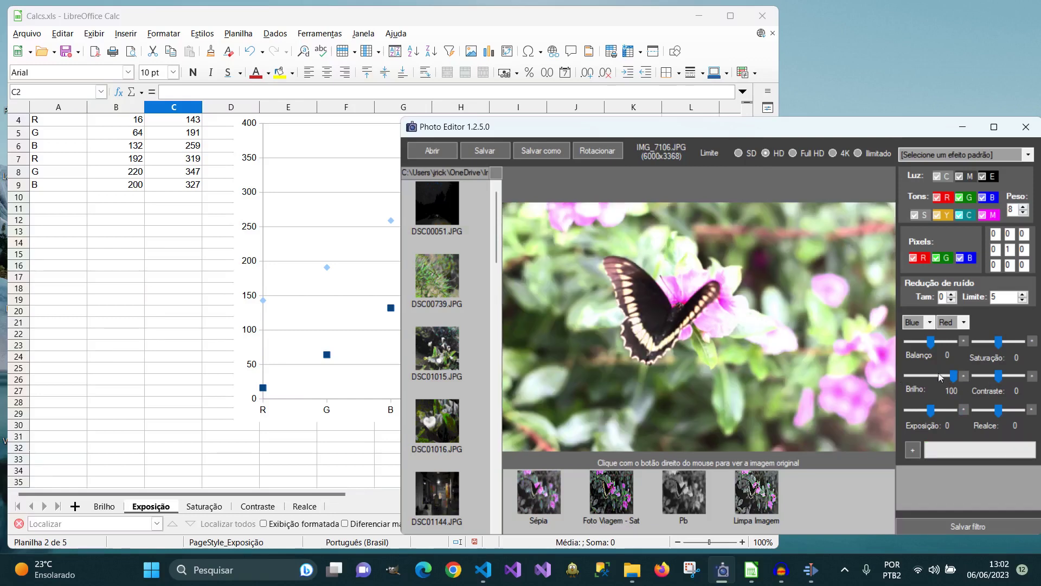
{"action": "left_click", "coordinate": [964, 376]}
Try the photo's exposure and brightness at -100 one after the other, resetting each to 0.
{"action": "left_click_drag", "start_coordinate": [931, 409], "coordinate": [903, 410]}
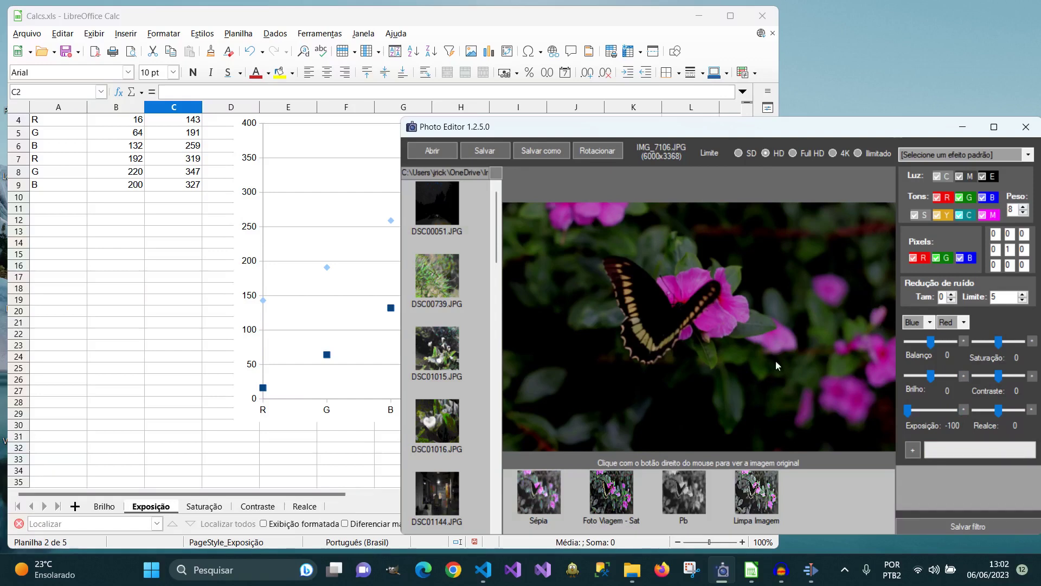
{"action": "left_click", "coordinate": [964, 409]}
{"action": "left_click_drag", "start_coordinate": [934, 375], "coordinate": [875, 374]}
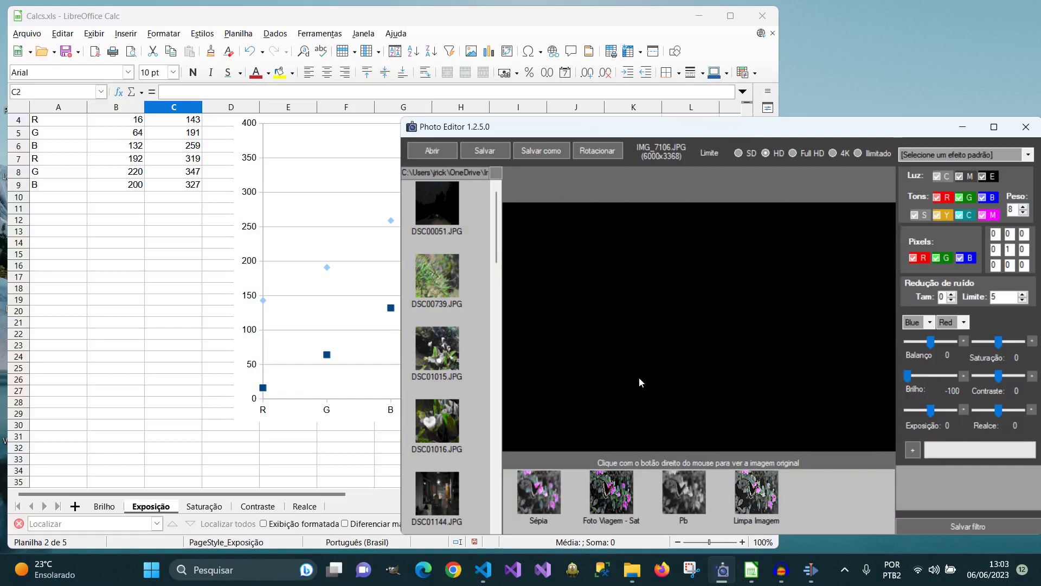
{"action": "left_click", "coordinate": [964, 375]}
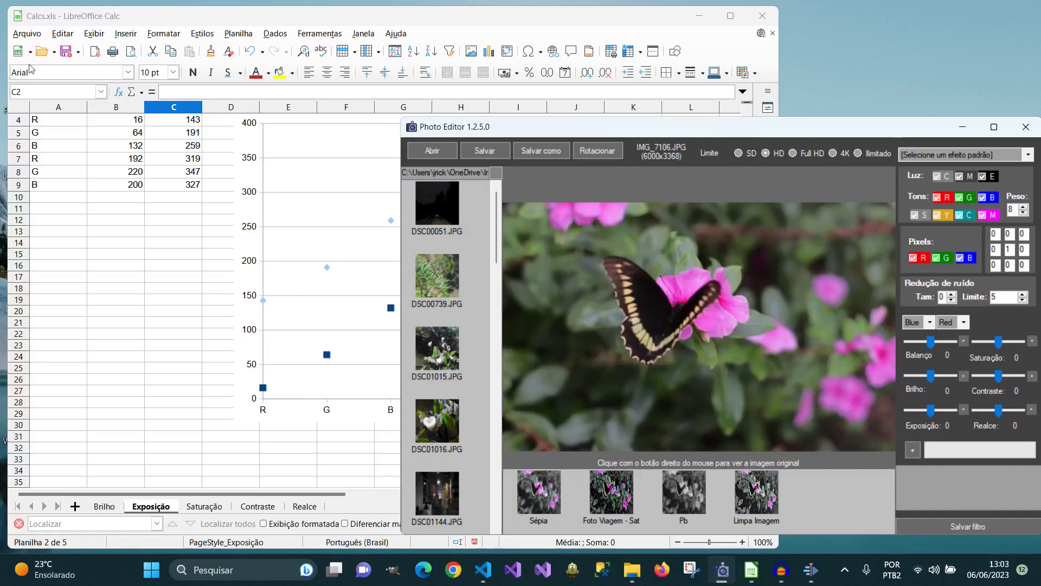
Look over the Saturação and Exposição sheets in LibreOffice Calc, and set the Brilho sheet's Alteração value to 100.
{"action": "left_click", "coordinate": [208, 506]}
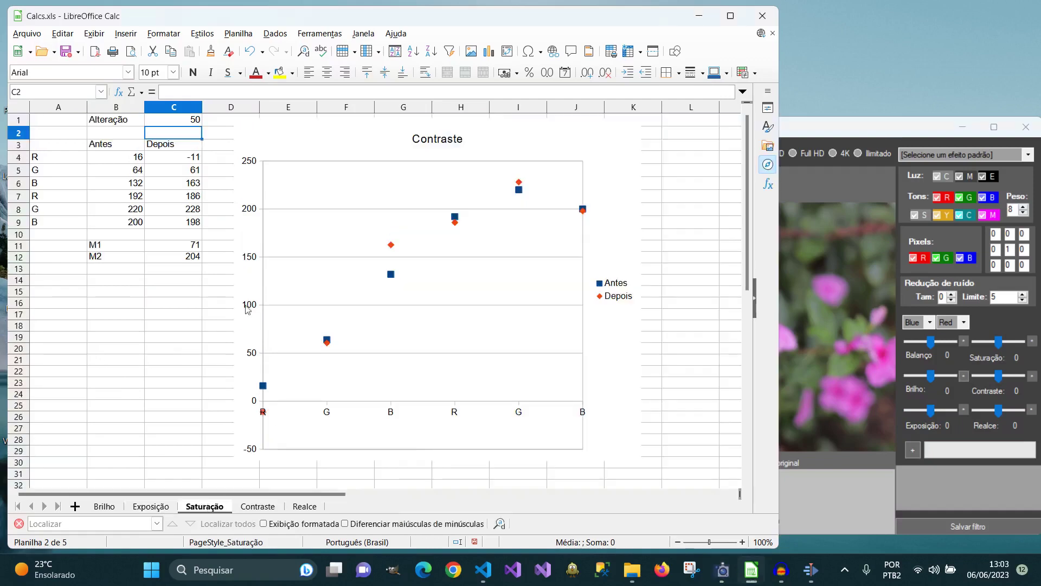
{"action": "left_click", "coordinate": [174, 120]}
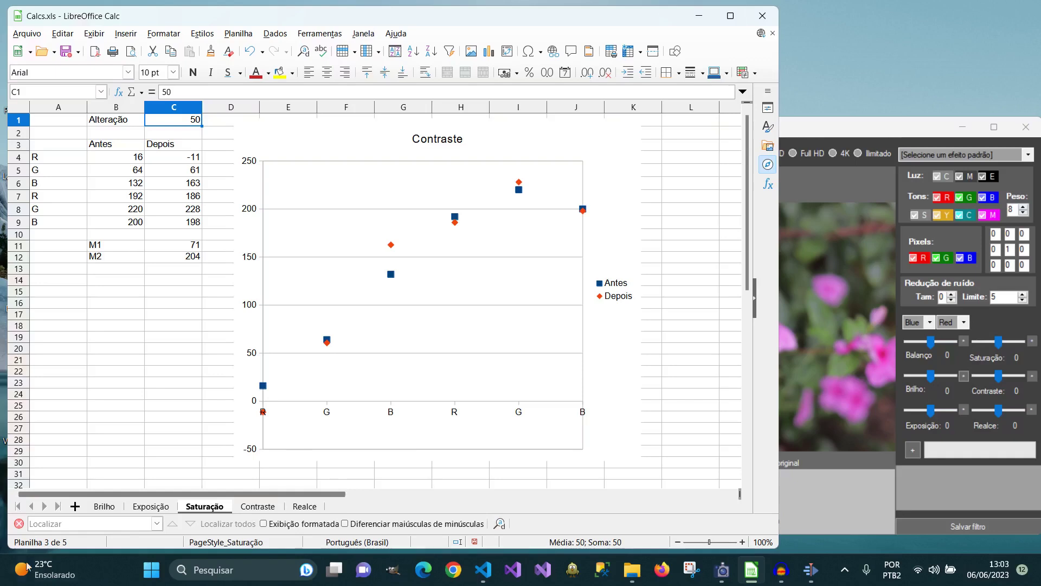
{"action": "left_click", "coordinate": [112, 508]}
{"action": "left_click", "coordinate": [147, 508]}
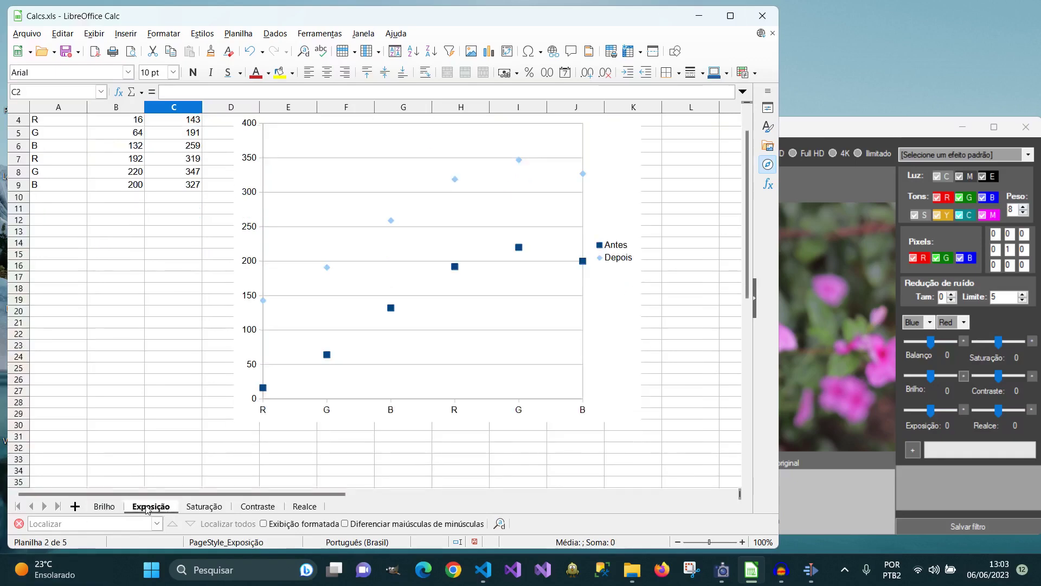
{"action": "left_click", "coordinate": [107, 509]}
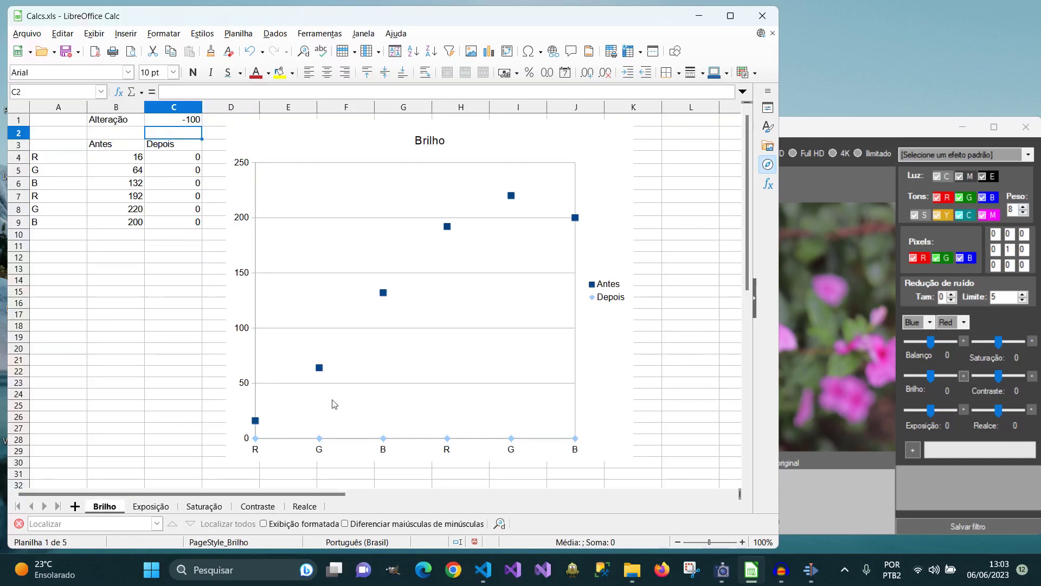
{"action": "left_click", "coordinate": [186, 120]}
{"action": "type", "text": "100"}
{"action": "key", "text": "Return"}
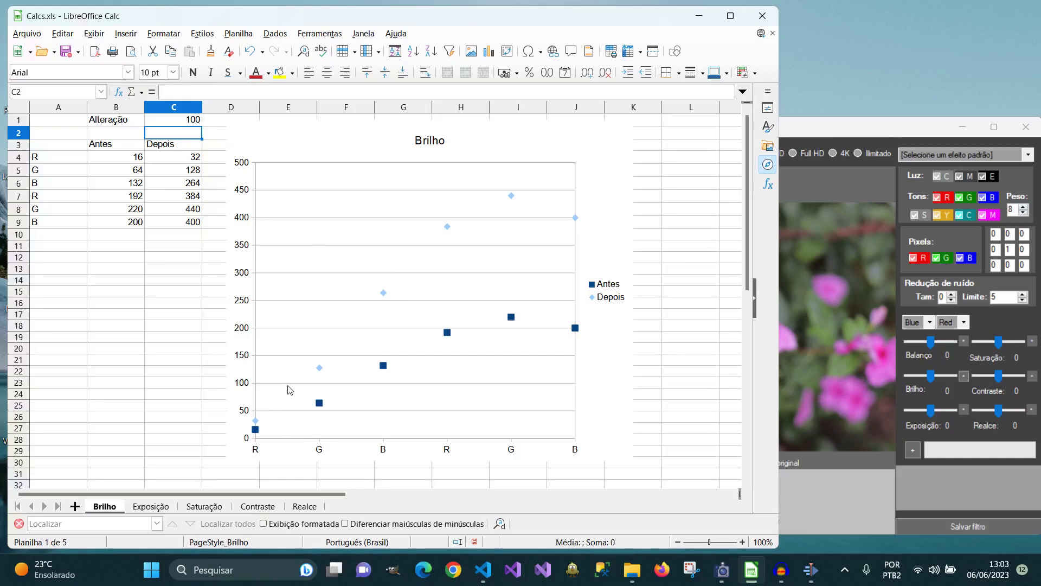
Open the Saturação sheet and set its Alteração value to -100.
{"action": "left_click", "coordinate": [214, 507]}
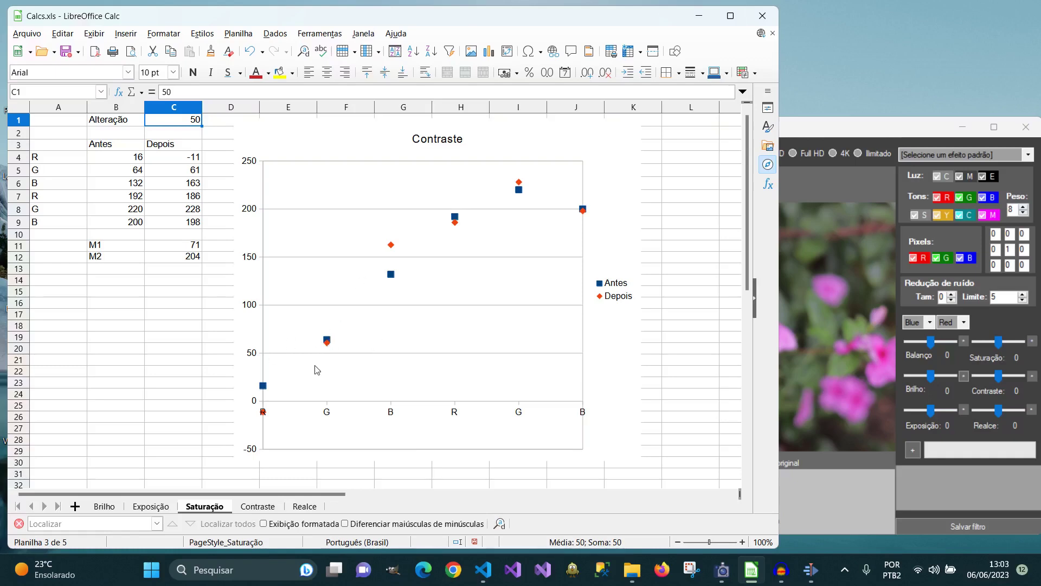
{"action": "left_click", "coordinate": [222, 120]}
{"action": "left_click", "coordinate": [174, 125]}
{"action": "type", "text": "-100"}
{"action": "key", "text": "Return"}
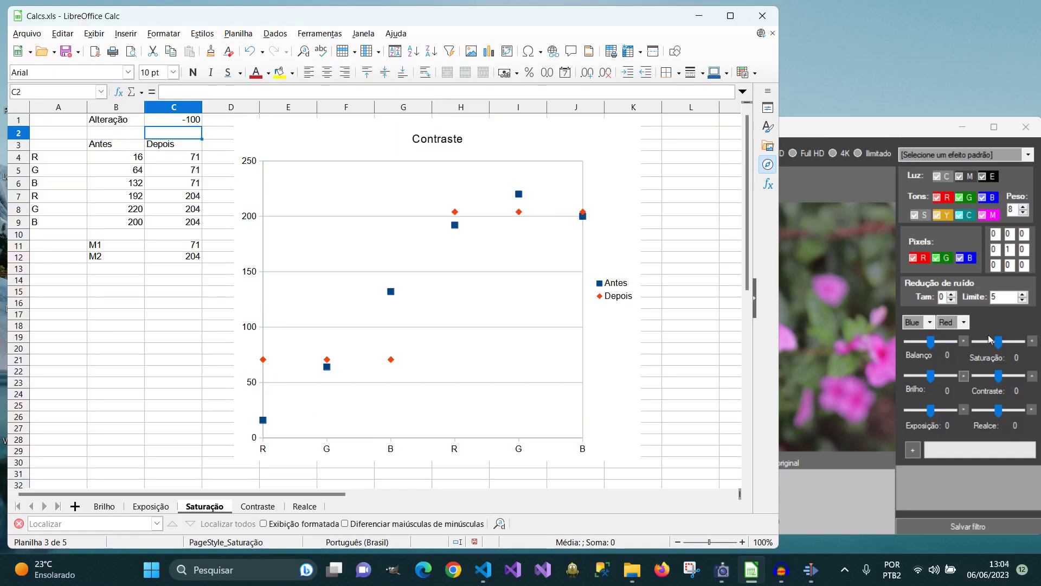
Set the photo's saturation to -100 in Photo Editor and compare the image with the Saturação sheet's chart in LibreOffice Calc.
{"action": "left_click_drag", "start_coordinate": [999, 341], "coordinate": [975, 341]}
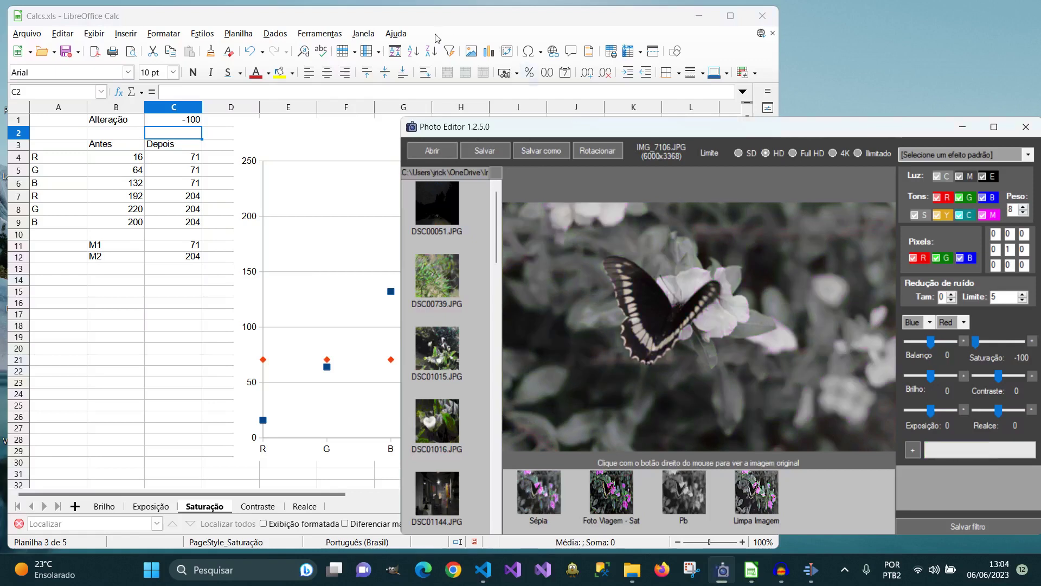
{"action": "left_click", "coordinate": [437, 38]}
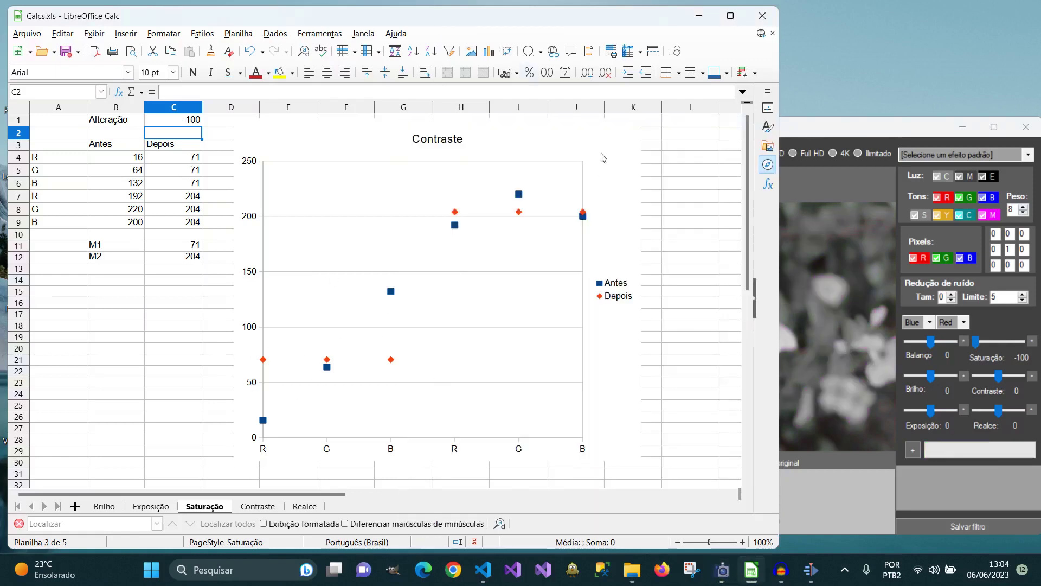
{"action": "left_click", "coordinate": [896, 119]}
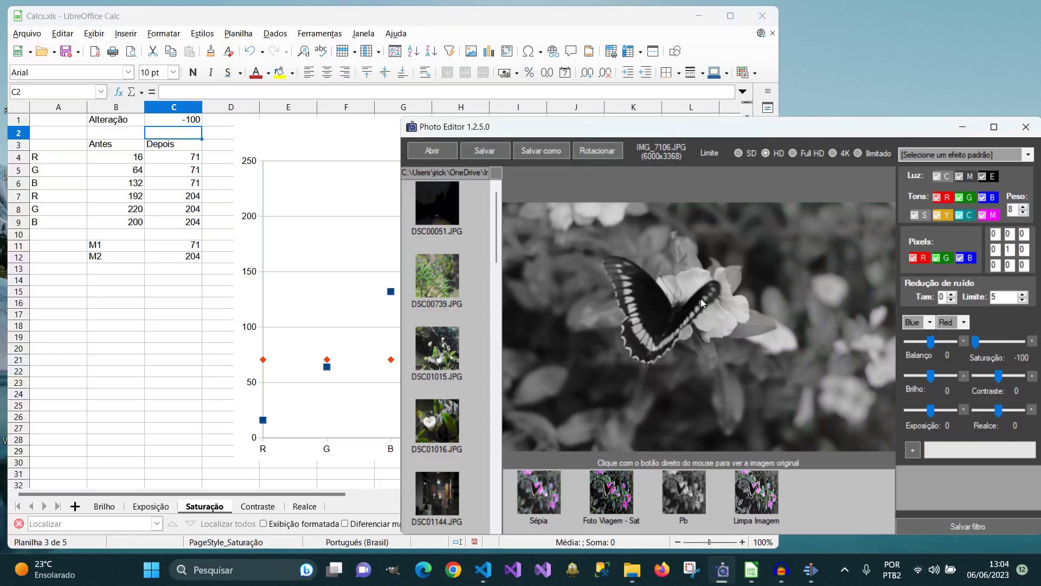
{"action": "left_click", "coordinate": [529, 38]}
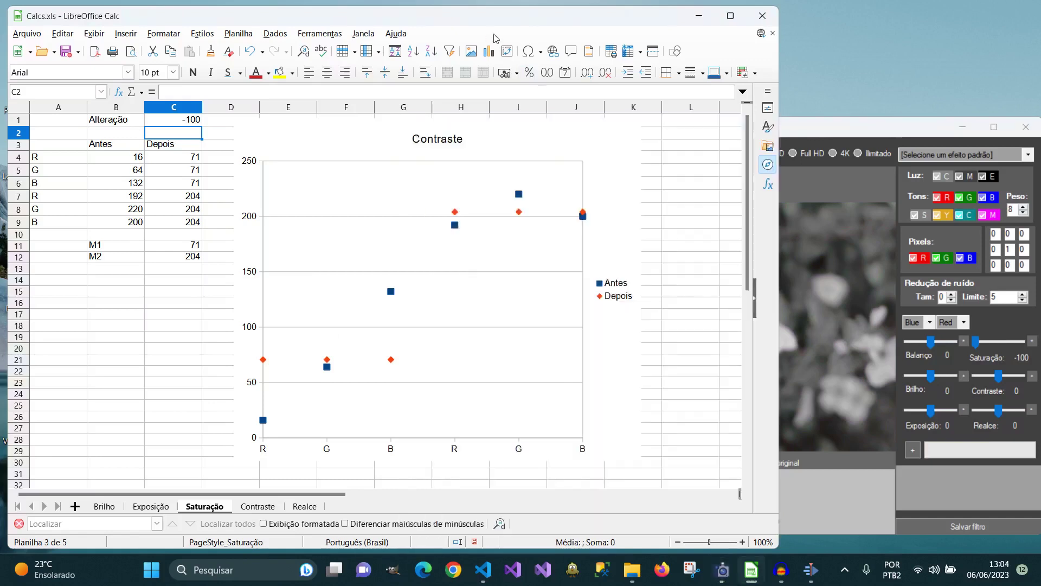
Set the Saturação sheet's Alteração value to 100, and match it with the photo's saturation at 100 in Photo Editor.
{"action": "left_click", "coordinate": [174, 120]}
{"action": "type", "text": "100"}
{"action": "key", "text": "Return"}
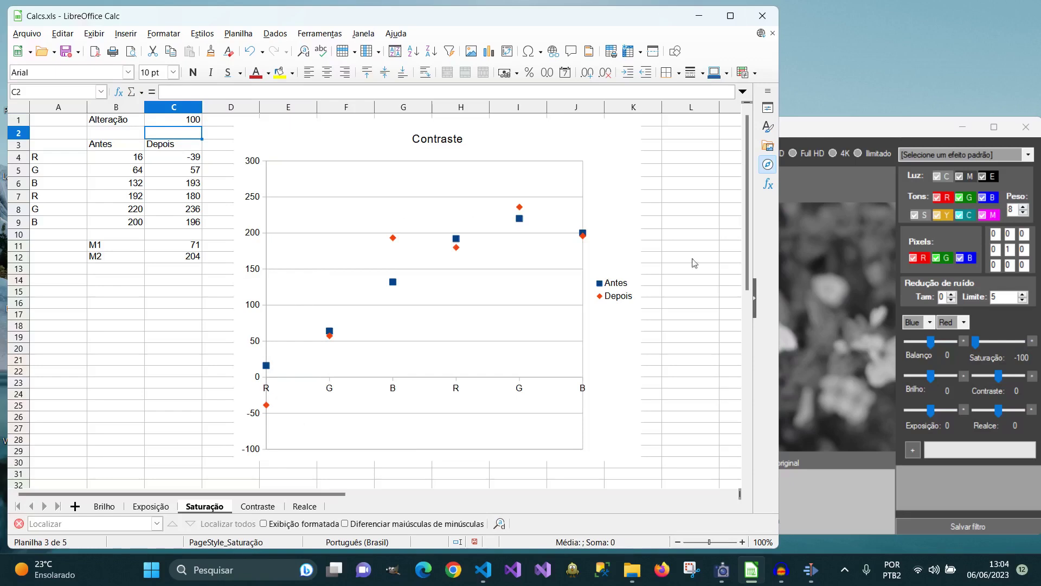
{"action": "left_click", "coordinate": [910, 145]}
{"action": "left_click_drag", "start_coordinate": [976, 341], "coordinate": [1022, 342]}
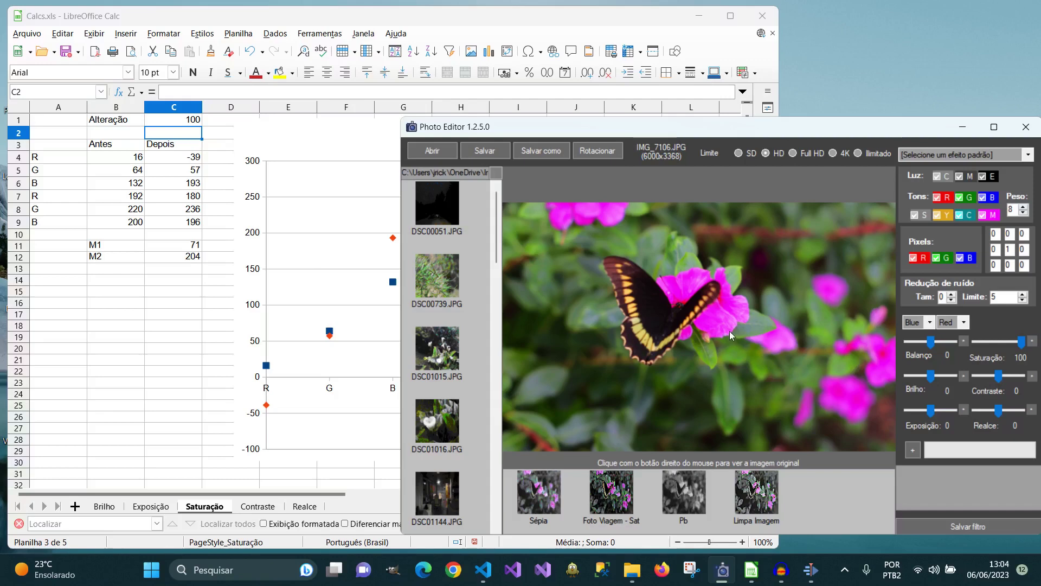
{"action": "left_click", "coordinate": [562, 21]}
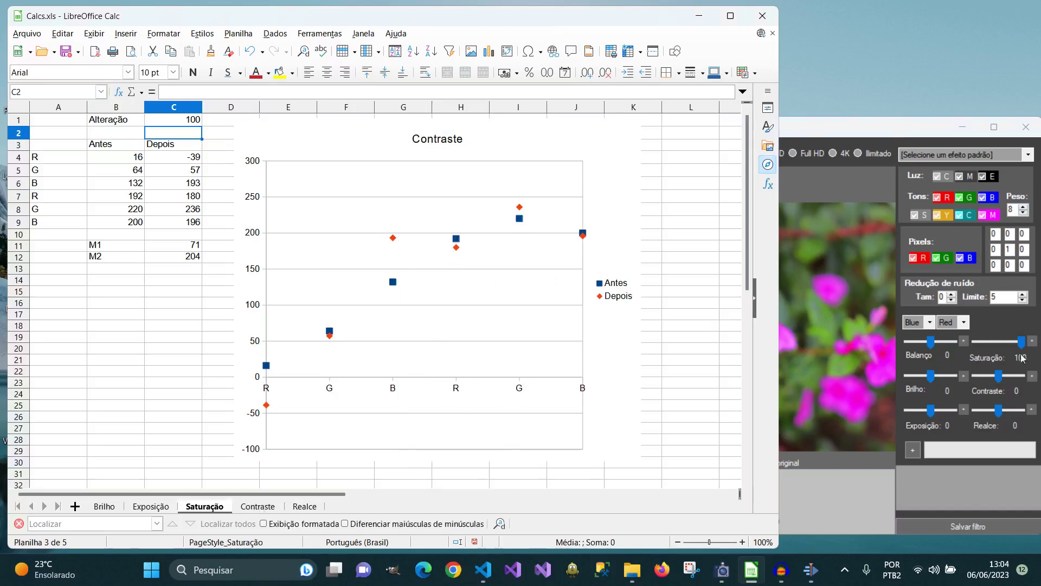
Open the Contraste sheet, and set both the photo's contrast in Photo Editor and the sheet's Alteração value to -100.
{"action": "left_click", "coordinate": [259, 507]}
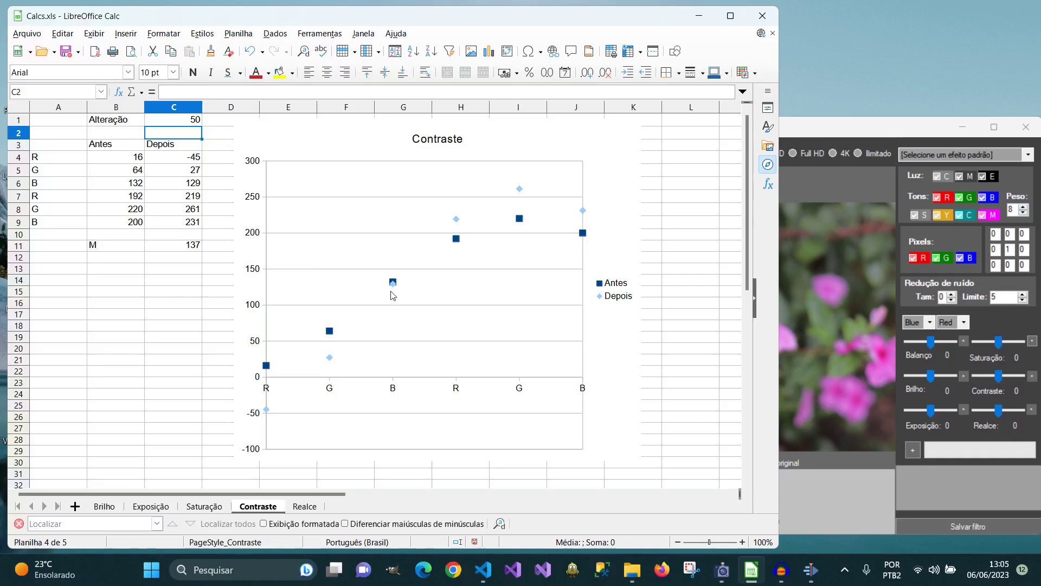
{"action": "left_click_drag", "start_coordinate": [999, 376], "coordinate": [972, 381]}
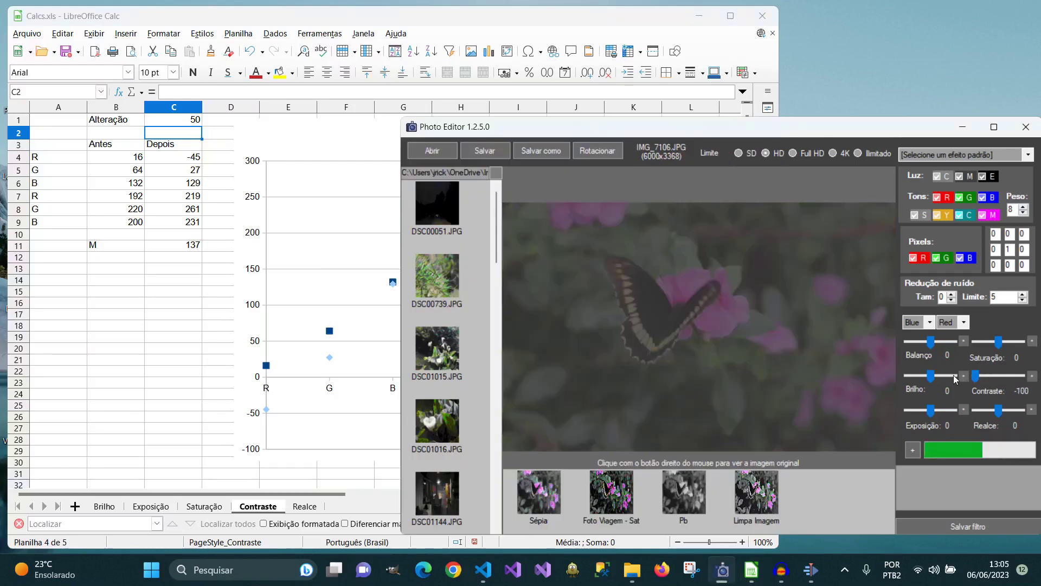
{"action": "left_click", "coordinate": [171, 120]}
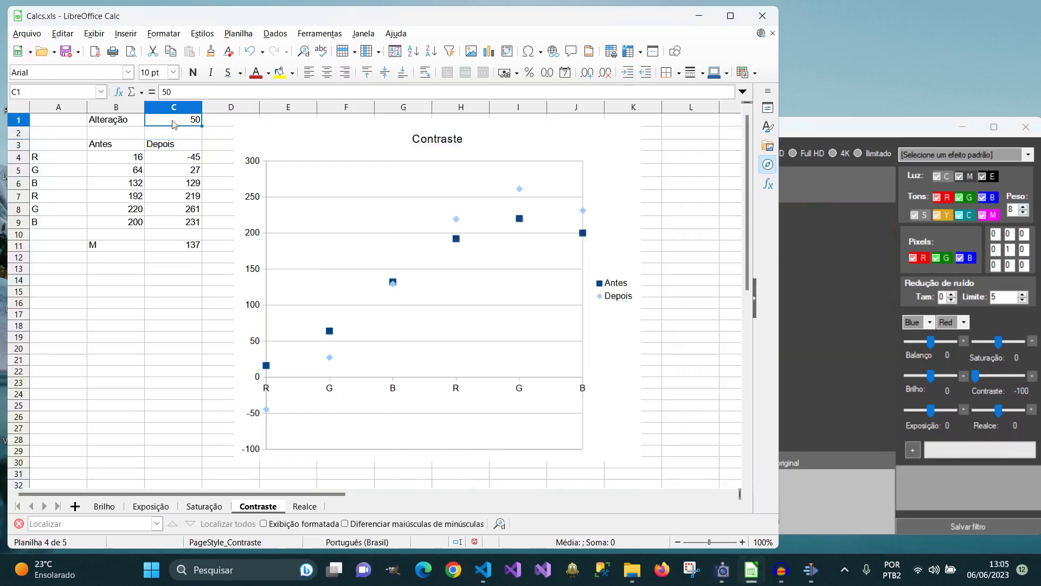
{"action": "type", "text": "-100"}
{"action": "key", "text": "Return"}
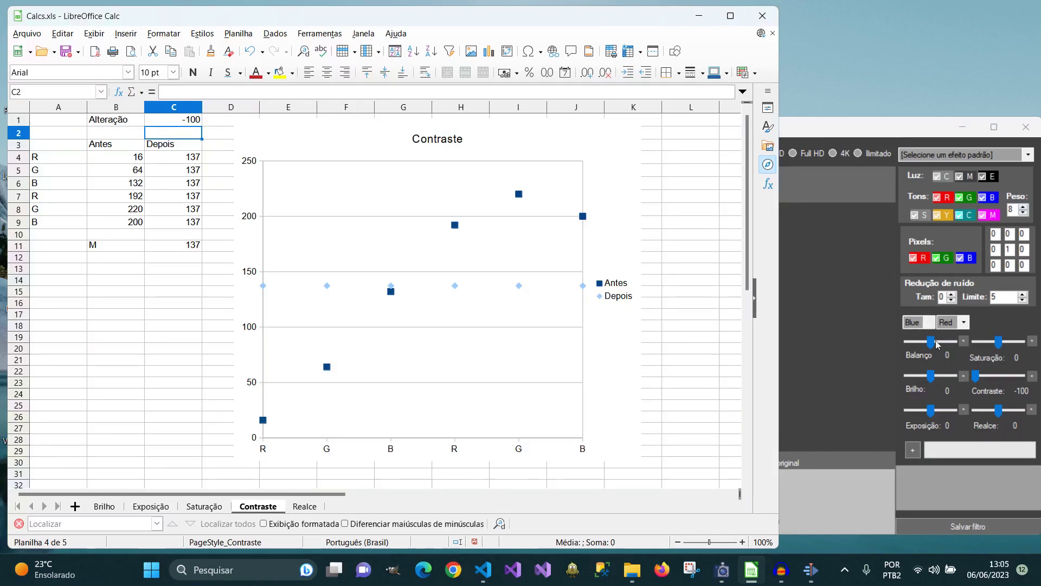
Raise the photo's contrast to 100 in Photo Editor, and set the Contraste sheet's Alteração value to 100 in LibreOffice Calc.
{"action": "left_click_drag", "start_coordinate": [974, 375], "coordinate": [1022, 375]}
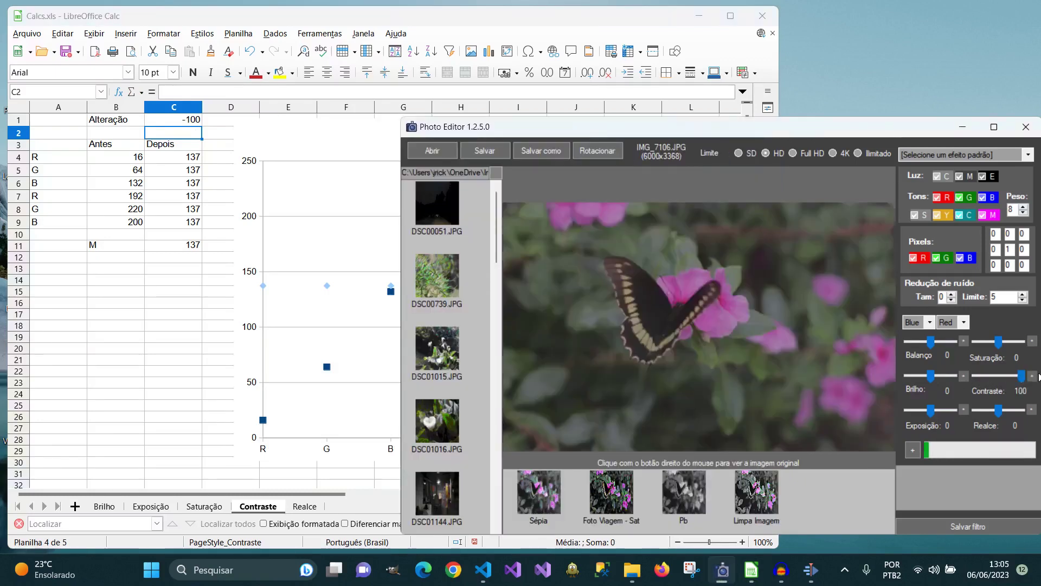
{"action": "left_click", "coordinate": [419, 22]}
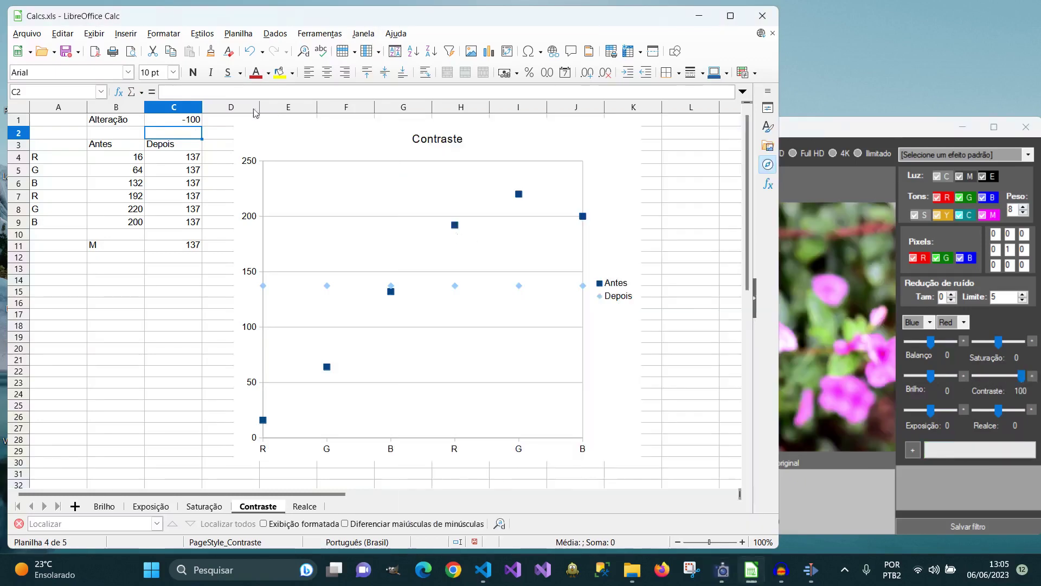
{"action": "left_click", "coordinate": [191, 120]}
{"action": "type", "text": "100"}
{"action": "key", "text": "Return"}
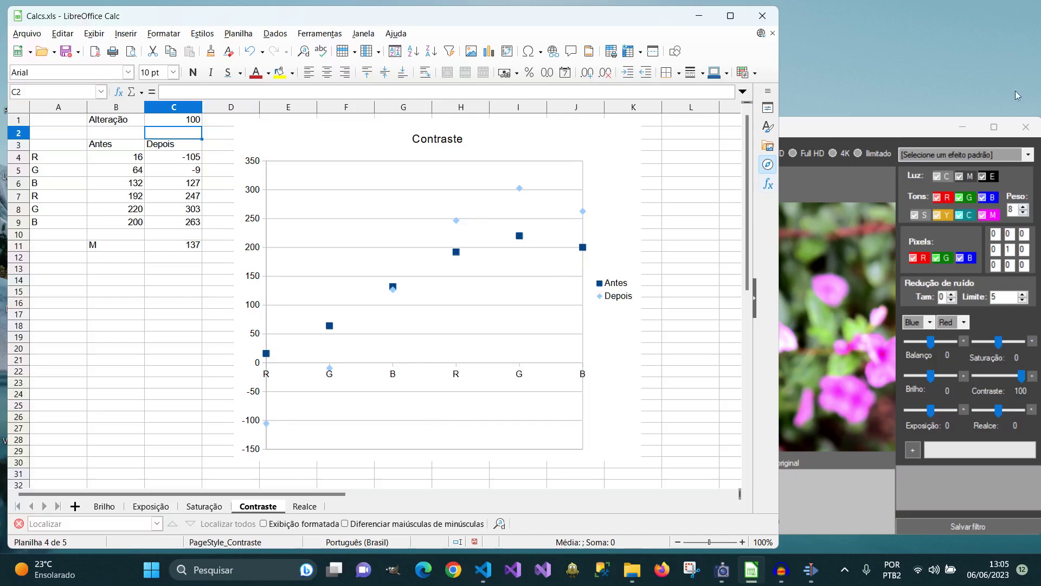
Review the photo at its current contrast in Photo Editor, and reset the contrast to 0.
{"action": "left_click", "coordinate": [864, 144]}
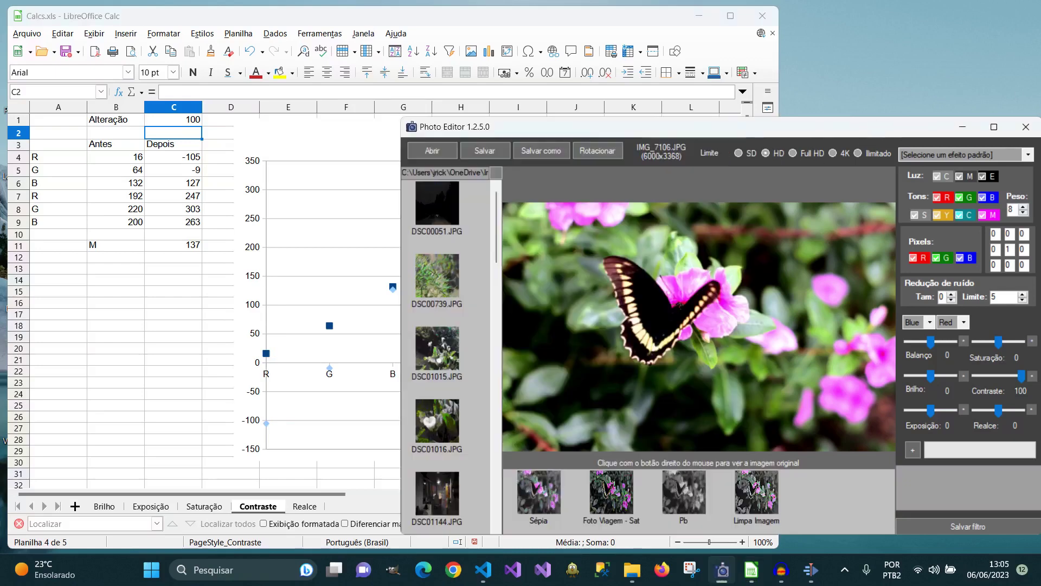
{"action": "left_click", "coordinate": [1032, 375]}
{"action": "left_click", "coordinate": [141, 540]}
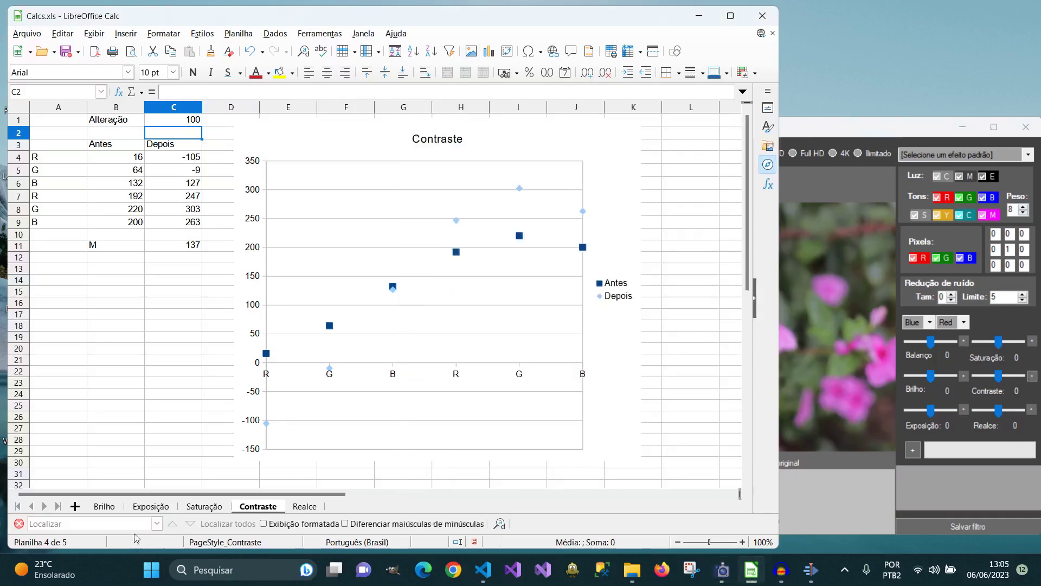
Compare the charts and Depois values on the Brilho and Exposição sheets, both at the same Alteração value.
{"action": "left_click", "coordinate": [110, 505]}
{"action": "left_click", "coordinate": [147, 507]}
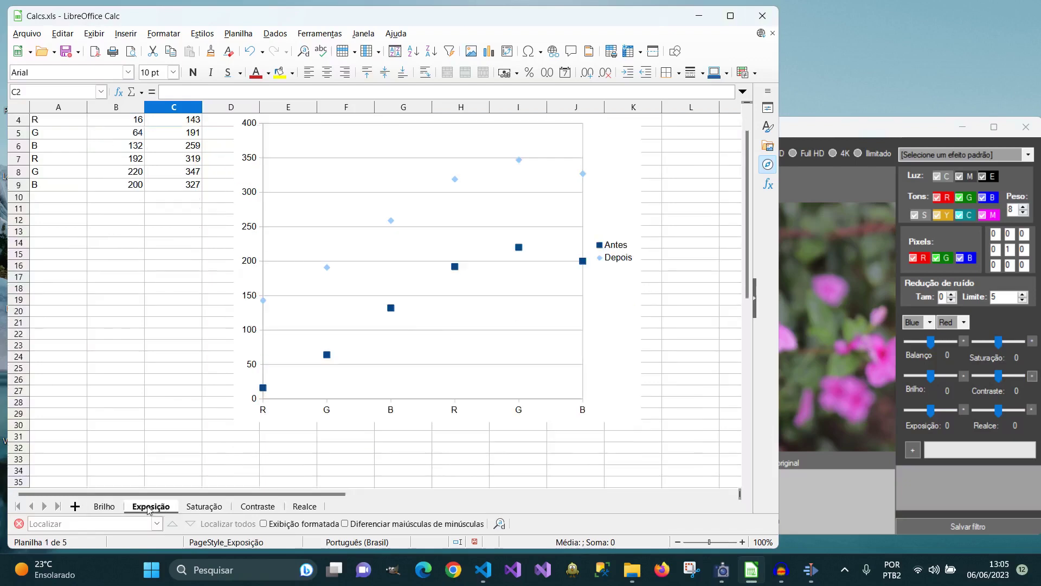
{"action": "scroll", "coordinate": [212, 181], "scroll_direction": "up", "scroll_amount": 1}
{"action": "left_click", "coordinate": [193, 120]}
{"action": "left_click", "coordinate": [110, 507]}
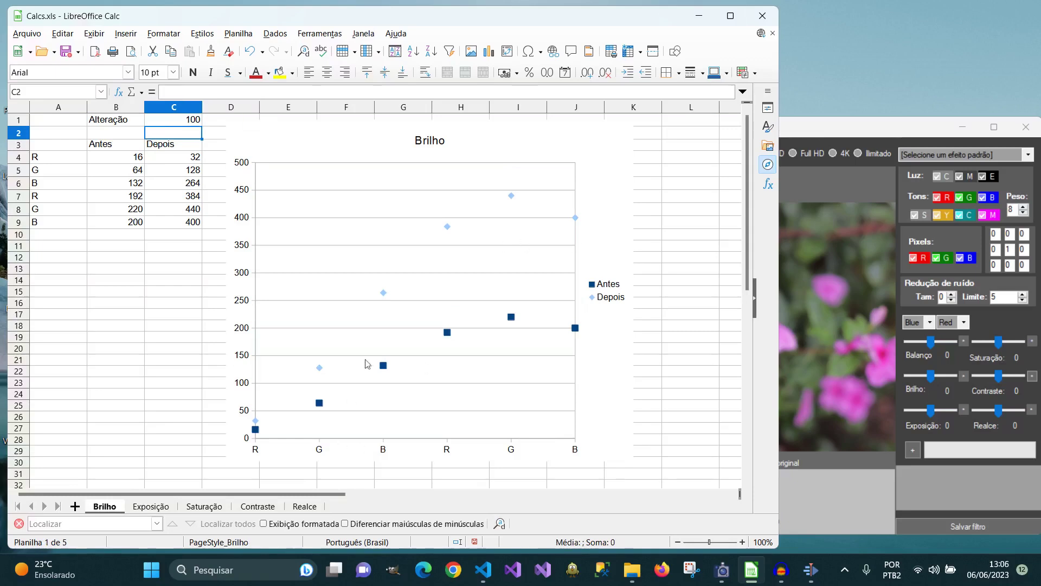
{"action": "left_click", "coordinate": [151, 506]}
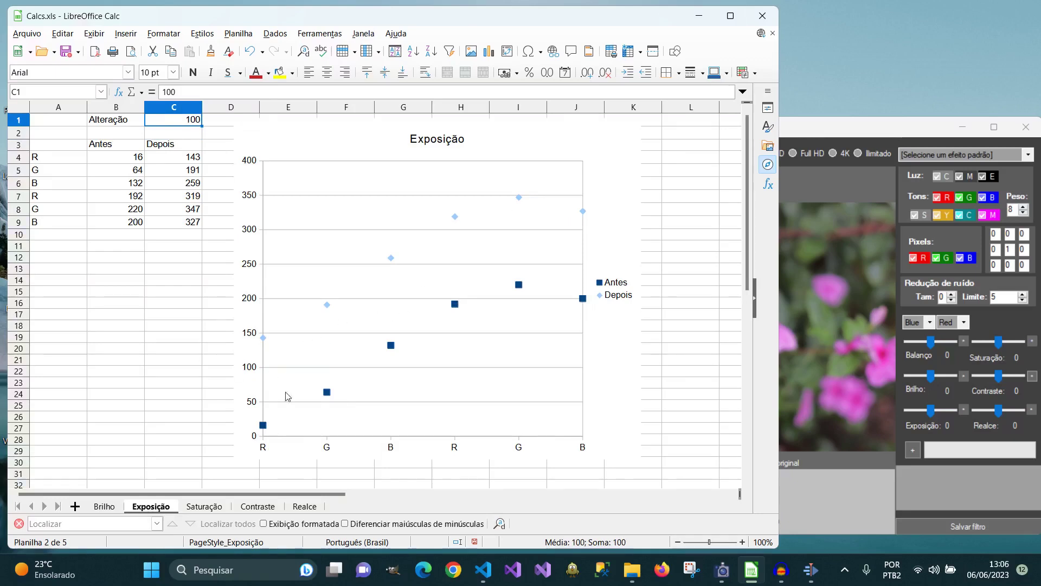
{"action": "key", "text": "ctrl+Page_Up"}
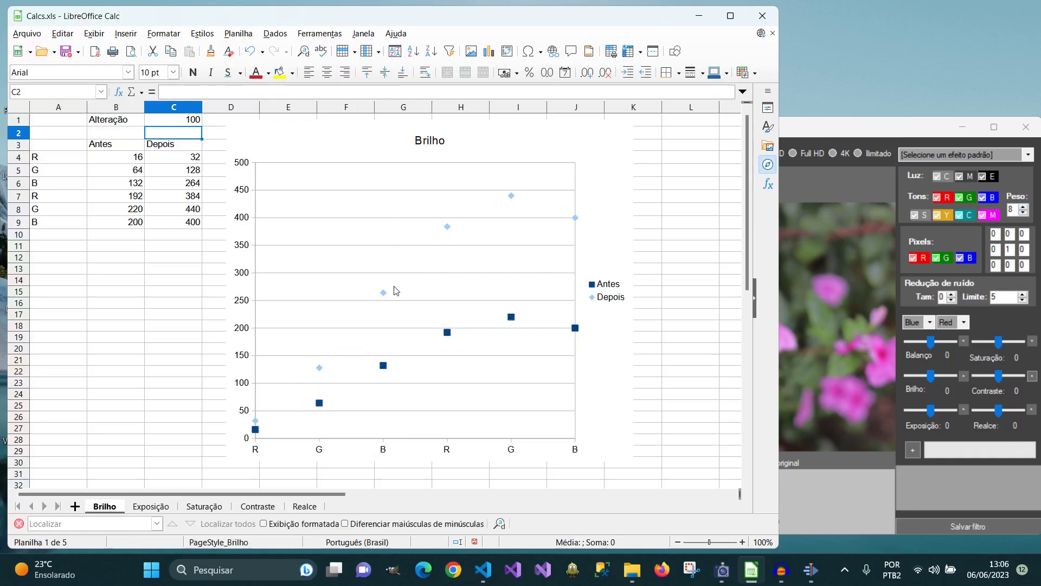
{"action": "key", "text": "ctrl+Page_Down"}
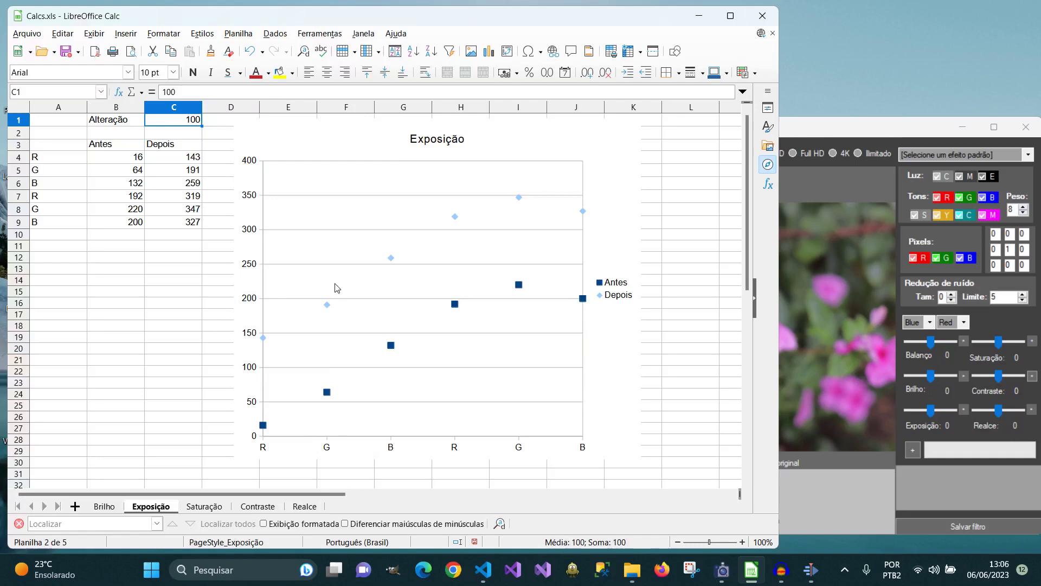
Try the Exposição sheet's Alteração value at -100, and return it to 100.
{"action": "left_click", "coordinate": [210, 125]}
{"action": "left_click", "coordinate": [184, 119]}
{"action": "type", "text": "-100"}
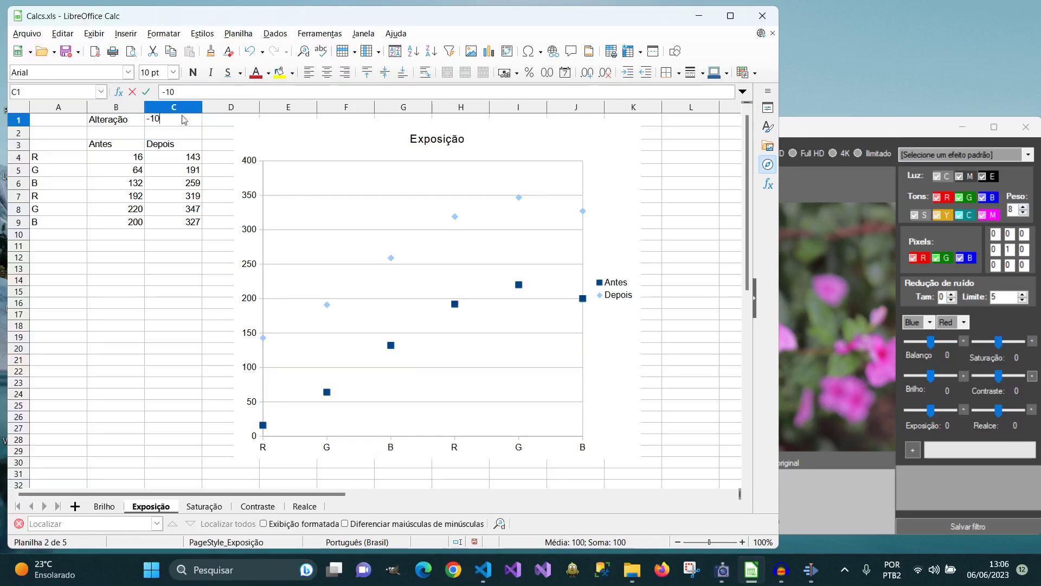
{"action": "key", "text": "Return"}
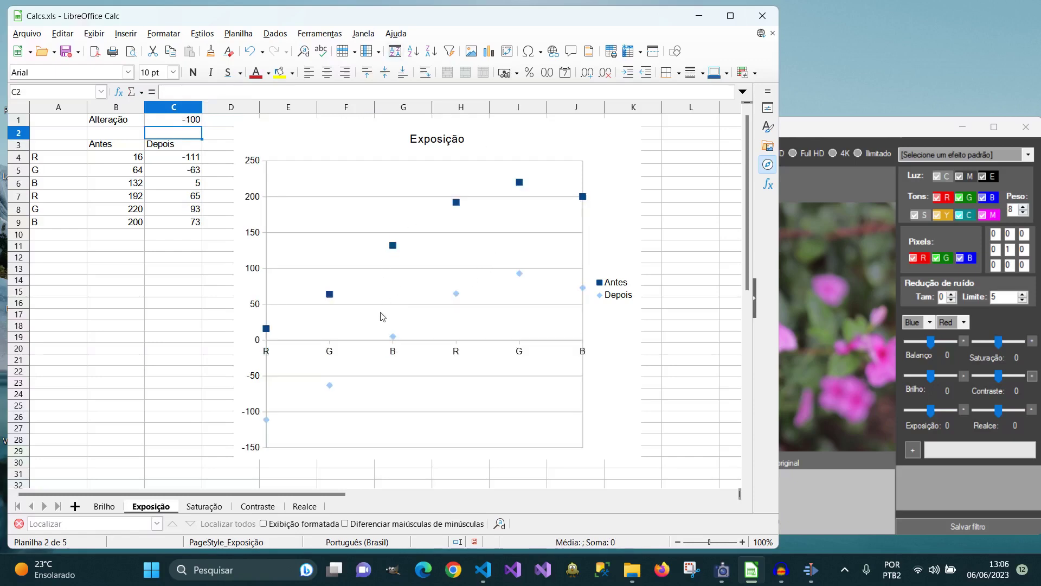
{"action": "type", "text": "100"}
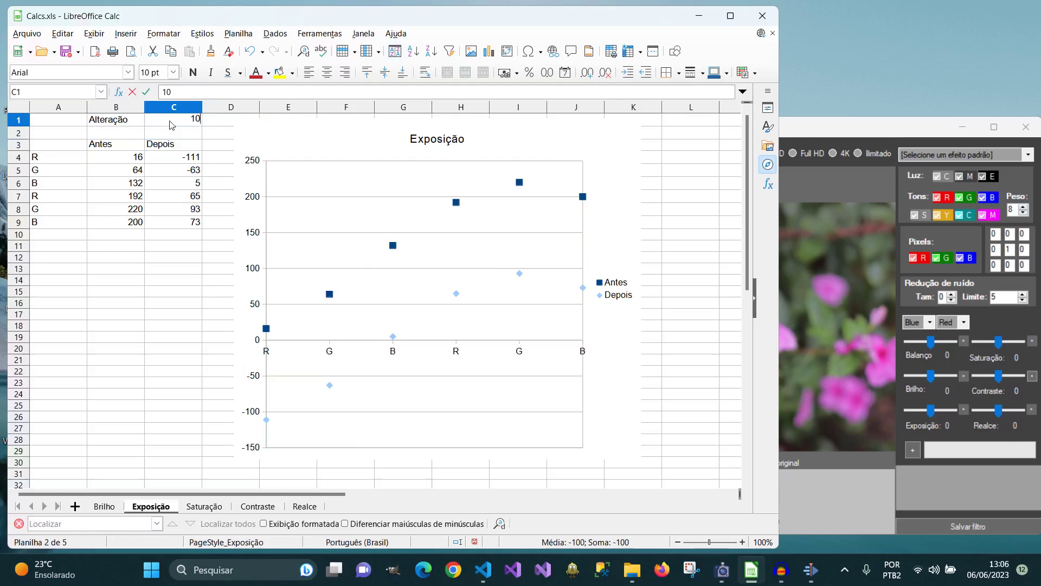
{"action": "key", "text": "Return"}
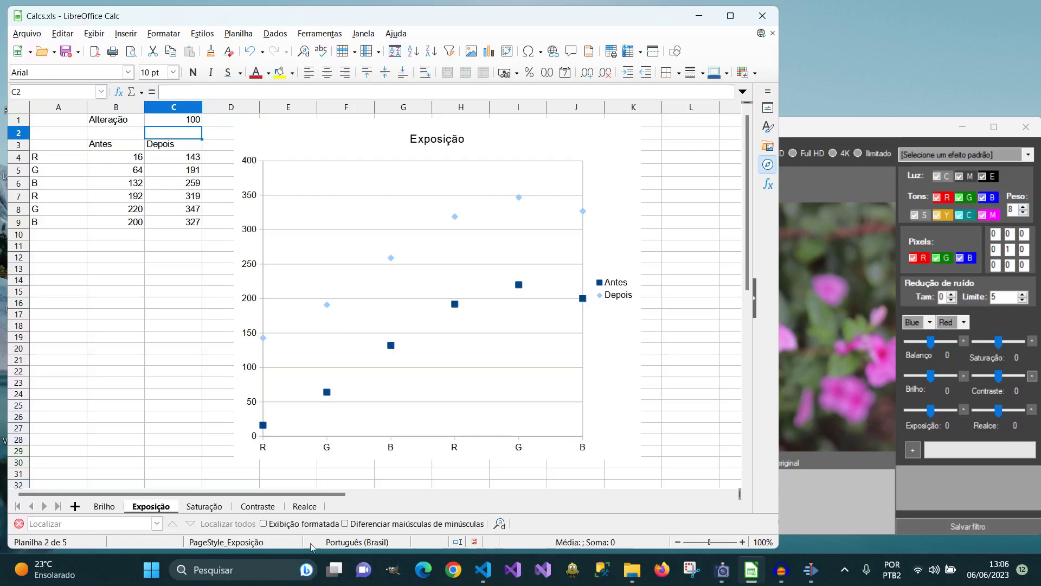
Set the Realce sheet's Alteração value to 100, and compare its chart with the Contraste sheet's chart.
{"action": "left_click", "coordinate": [305, 508]}
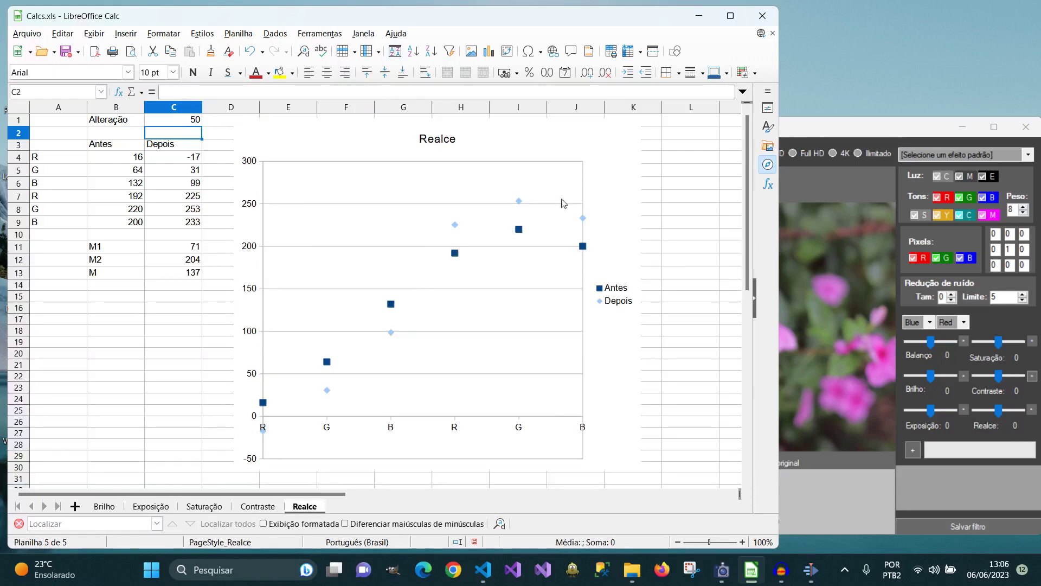
{"action": "left_click", "coordinate": [178, 123]}
{"action": "type", "text": "100"}
{"action": "key", "text": "Return"}
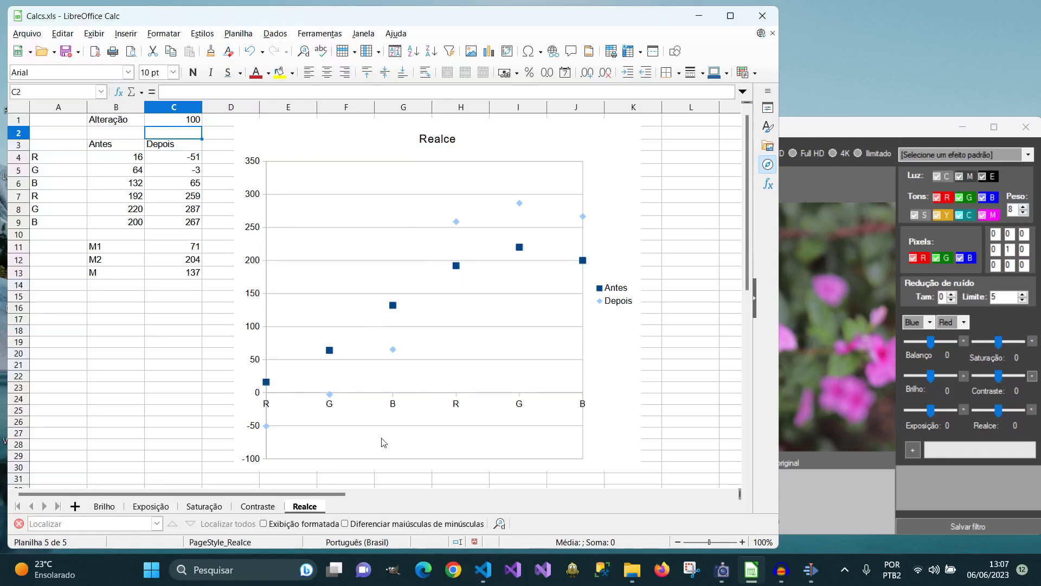
{"action": "left_click", "coordinate": [261, 507]}
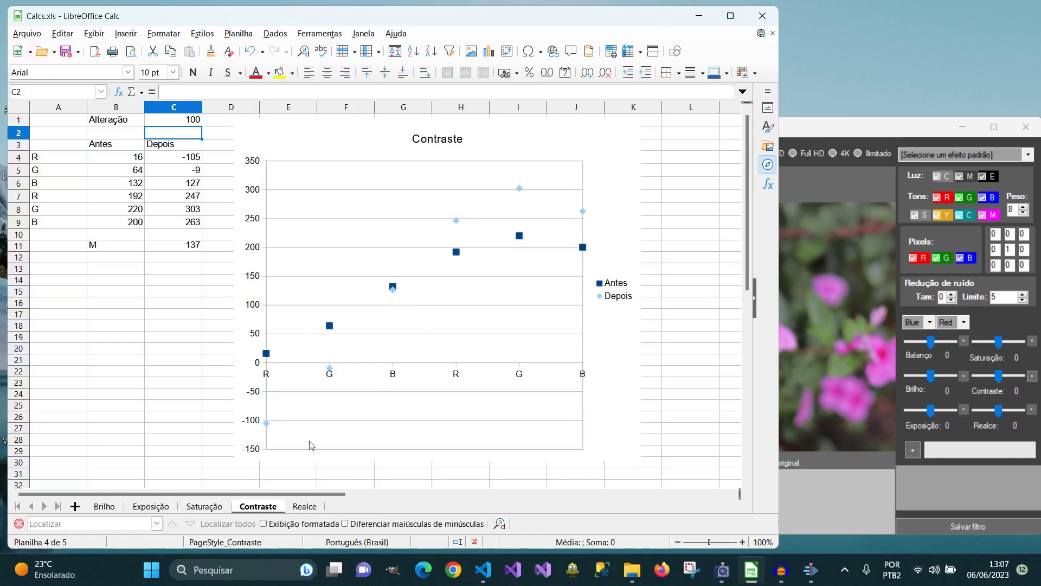
{"action": "left_click", "coordinate": [304, 507]}
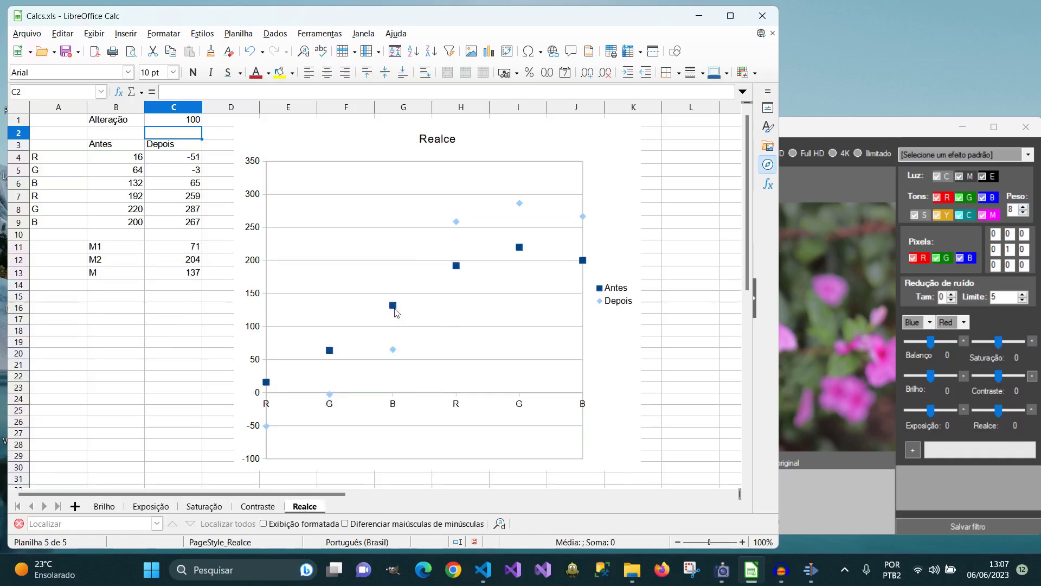
Try the photo's Realce at 100 in Photo Editor, and change it to -100.
{"action": "left_click", "coordinate": [855, 129]}
{"action": "left_click_drag", "start_coordinate": [998, 410], "coordinate": [1022, 410]}
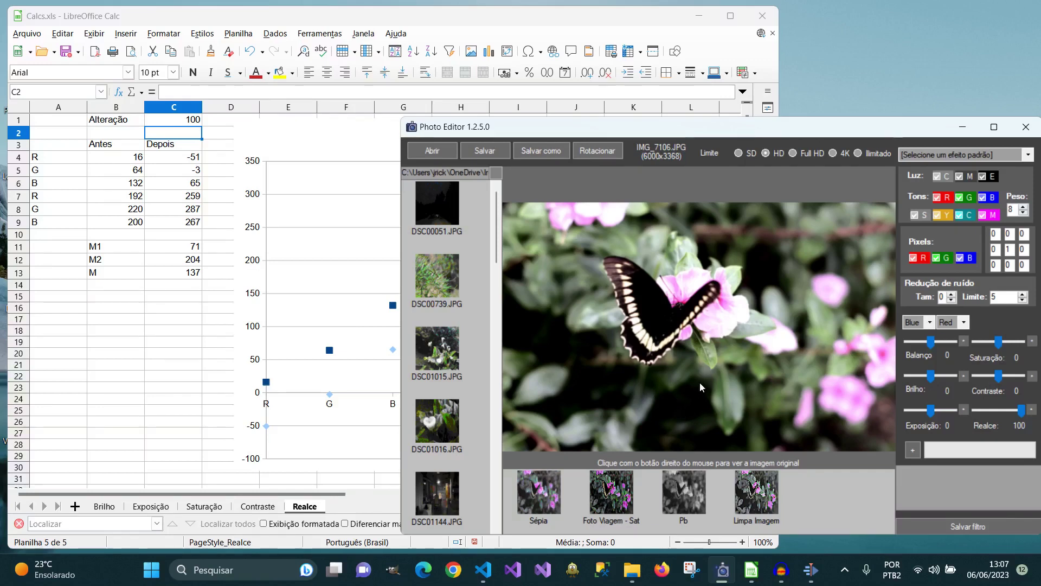
{"action": "left_click_drag", "start_coordinate": [1022, 410], "coordinate": [965, 416]}
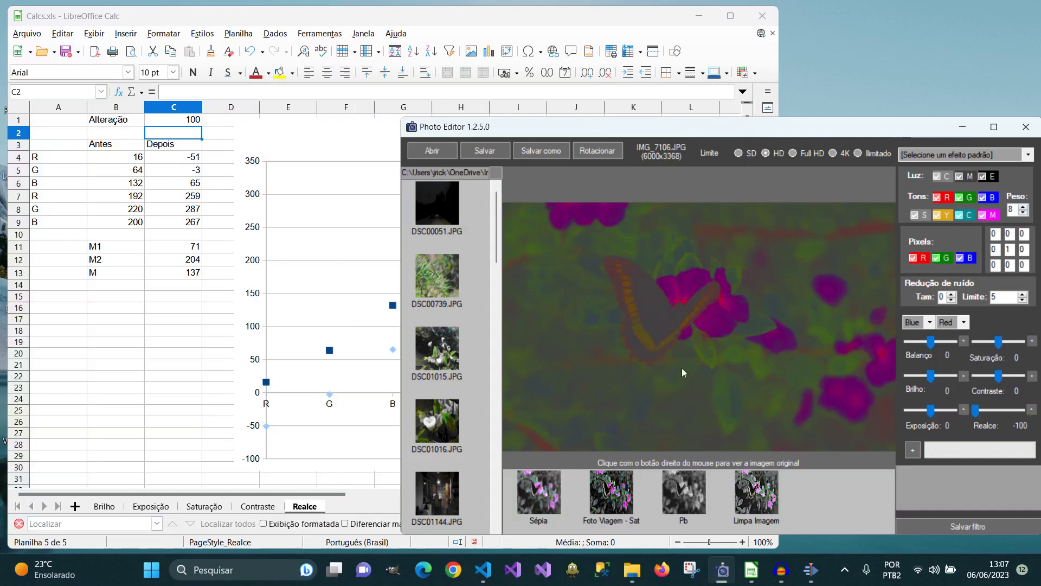
Set the Realce sheet's Alteração value to -100 in LibreOffice Calc.
{"action": "left_click", "coordinate": [190, 120]}
{"action": "type", "text": "-100"}
{"action": "key", "text": "Return"}
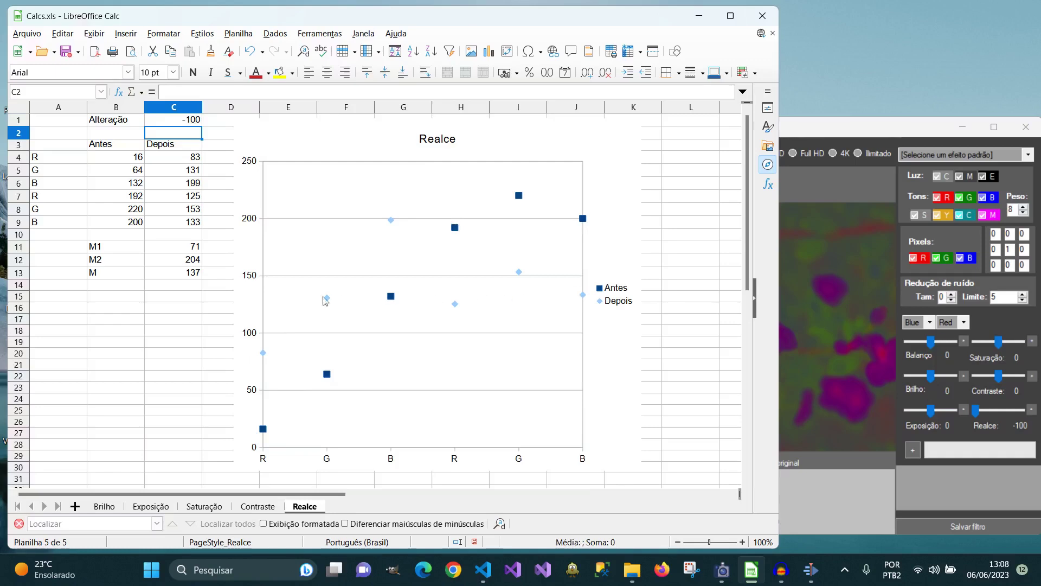
Open the Contraste sheet and change its Alteração value to -100.
{"action": "left_click", "coordinate": [257, 506]}
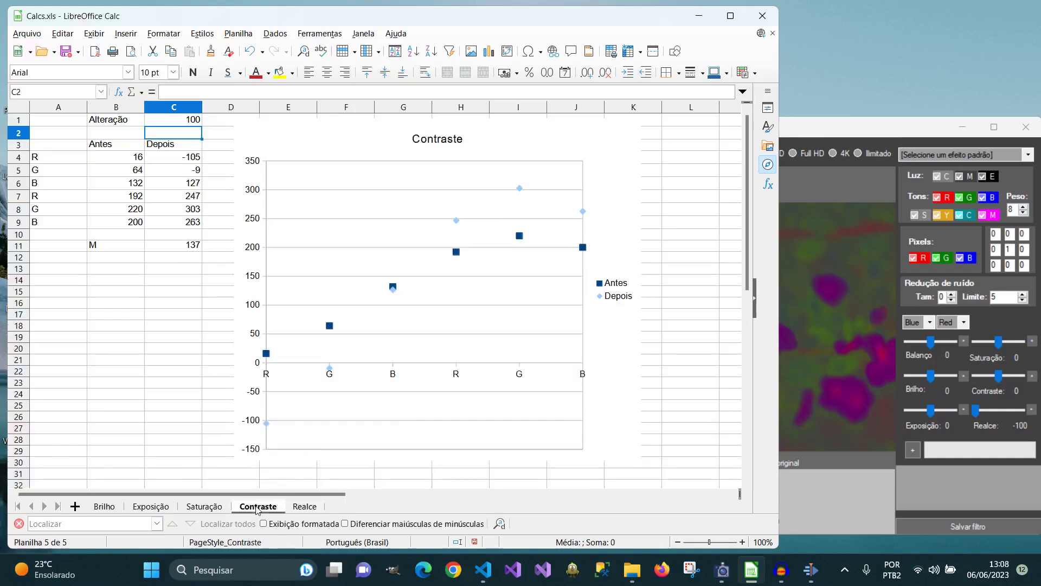
{"action": "left_click", "coordinate": [190, 124]}
{"action": "type", "text": "-100"}
{"action": "key", "text": "Return"}
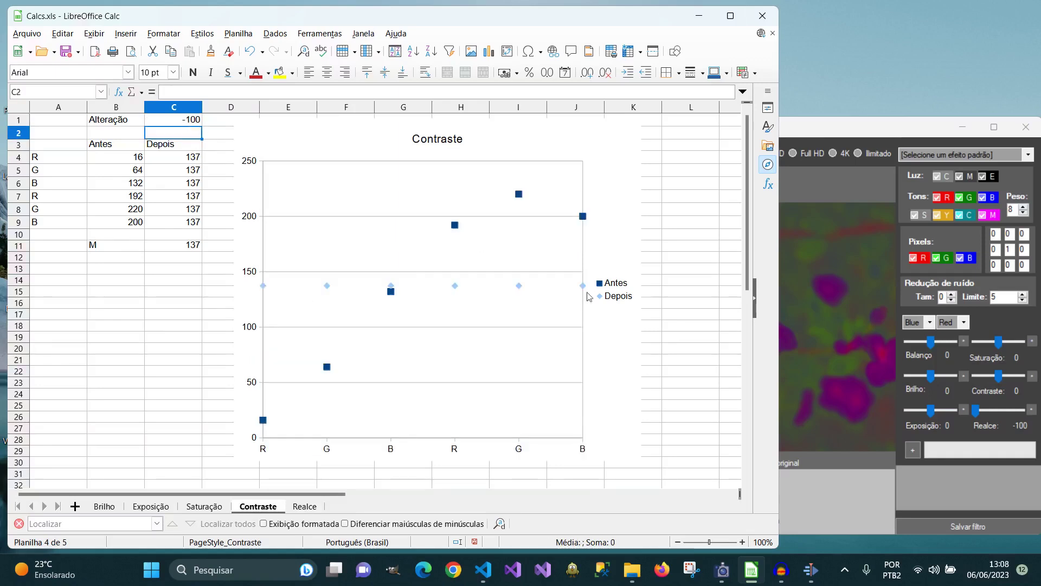
Try the photo's contrast at -100 with Realce reset to 0, and return to contrast 0 with Realce at -100.
{"action": "left_click", "coordinate": [1032, 410]}
{"action": "left_click_drag", "start_coordinate": [1002, 380], "coordinate": [949, 385]}
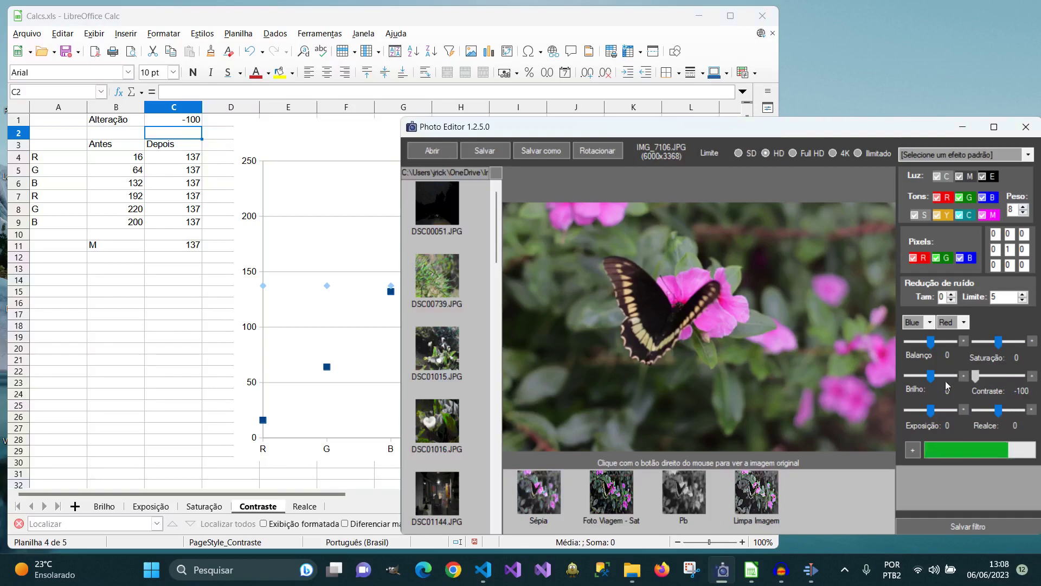
{"action": "left_click", "coordinate": [1028, 377]}
{"action": "left_click_drag", "start_coordinate": [1000, 410], "coordinate": [957, 412]}
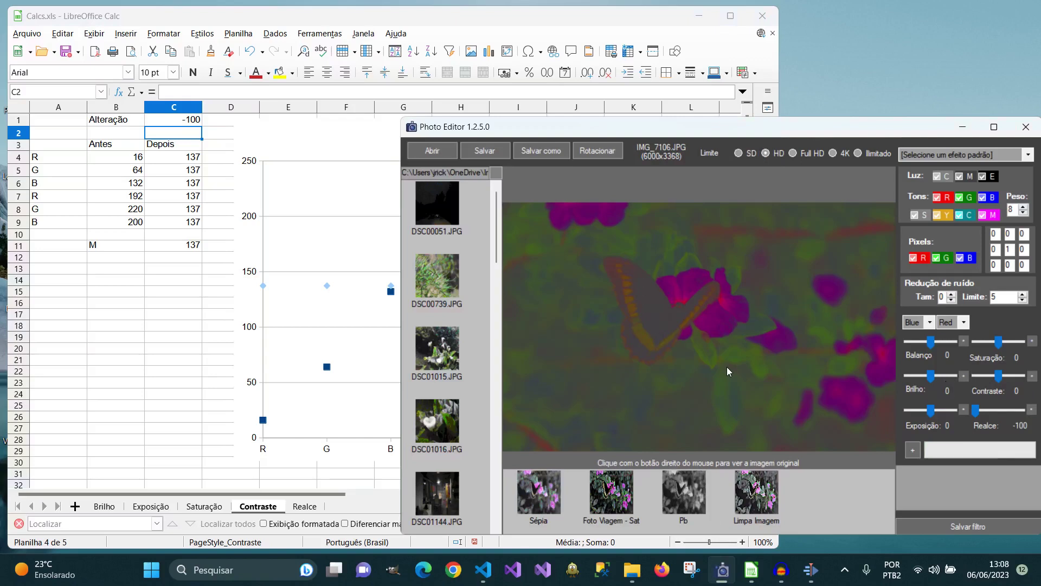
Compare the Contraste and Realce sheets' charts in LibreOffice Calc with the adjusted photo in Photo Editor.
{"action": "left_click", "coordinate": [343, 317]}
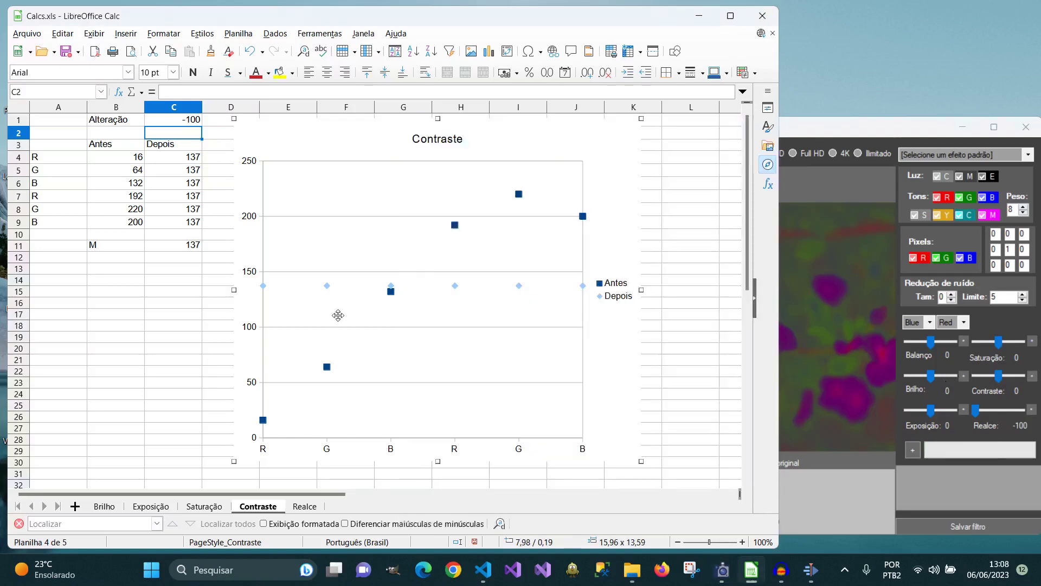
{"action": "left_click", "coordinate": [302, 507]}
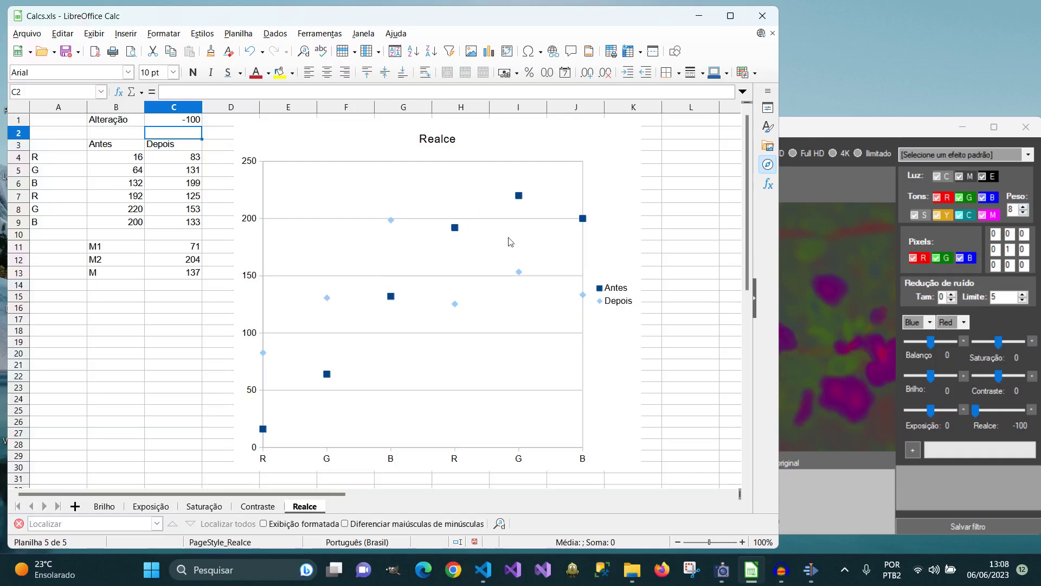
{"action": "left_click", "coordinate": [885, 135]}
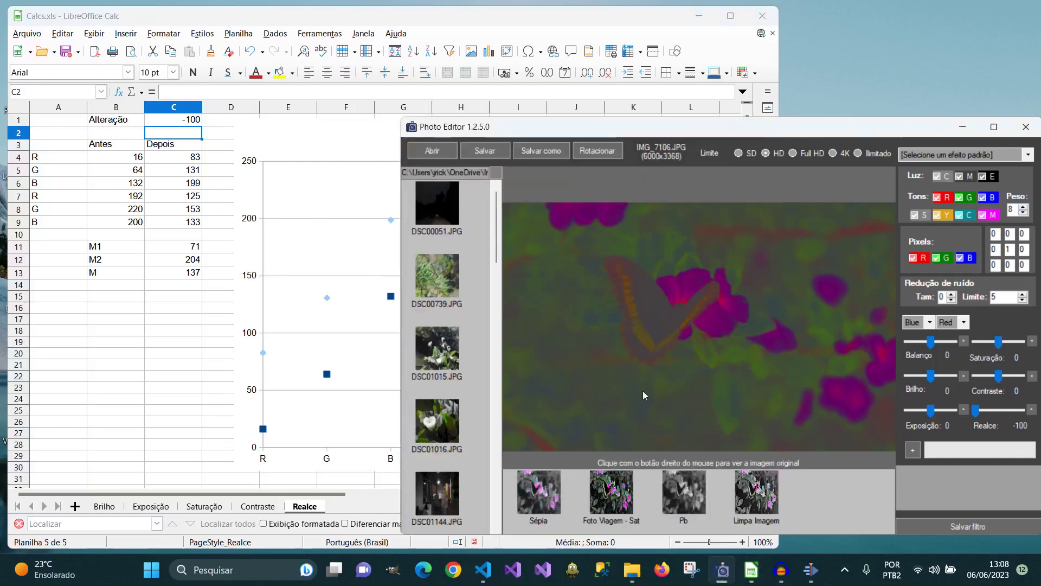